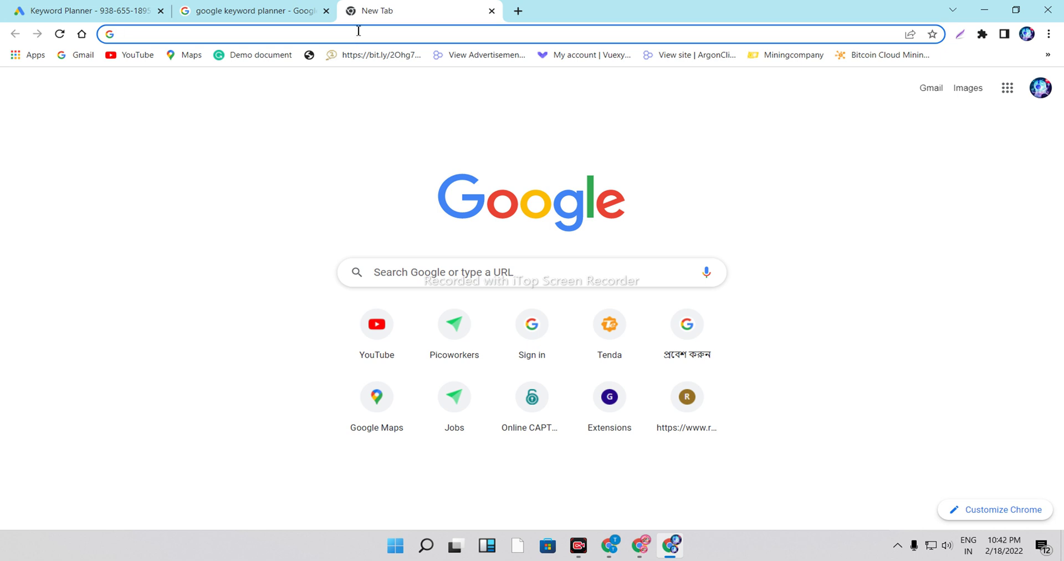
Search Google for "ads google" and open the Google Ads home page from the results
{"action": "type", "text": "ads"}
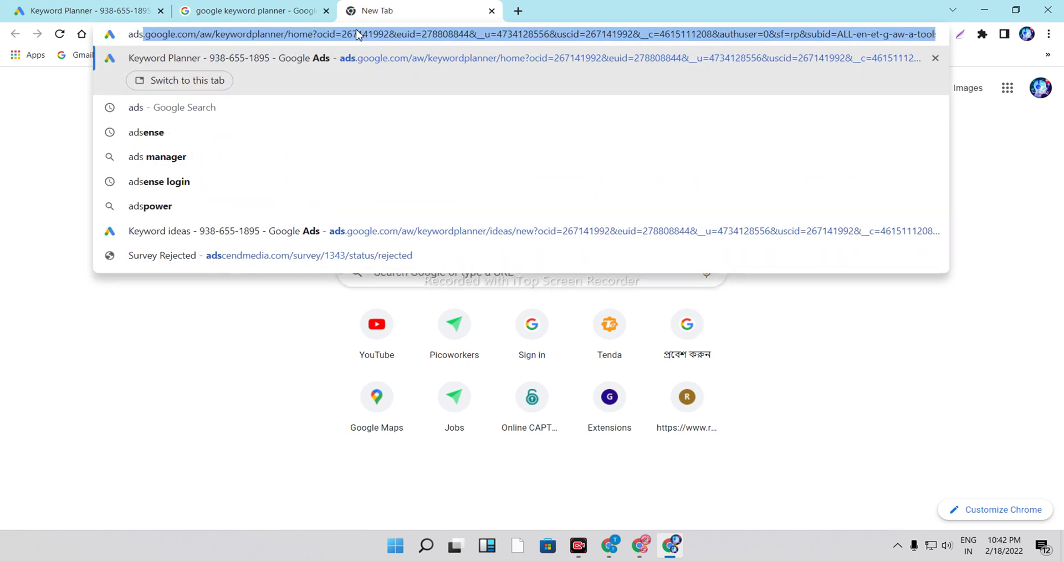
{"action": "type", "text": ","}
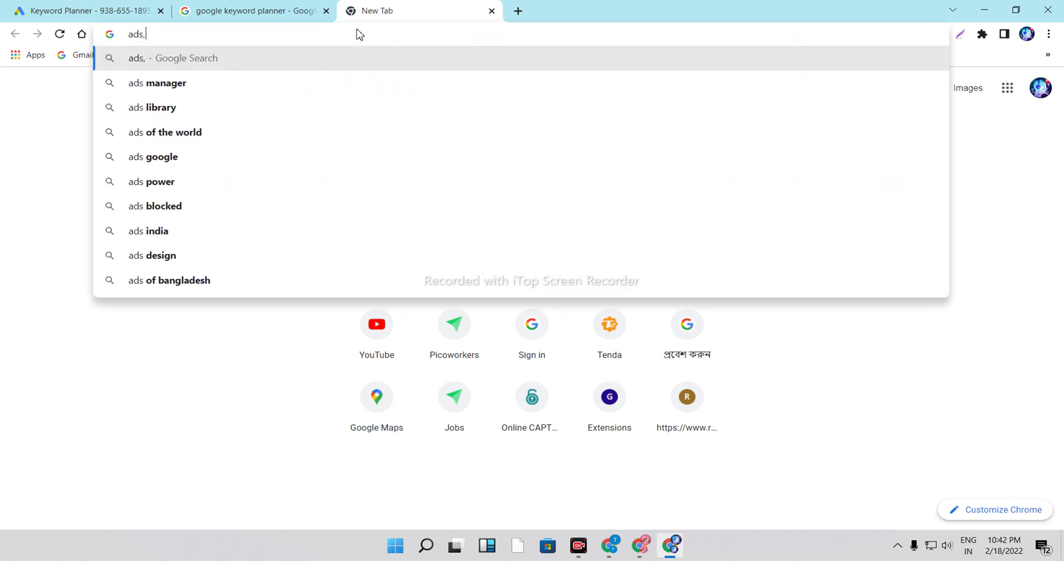
{"action": "left_click", "coordinate": [287, 161]}
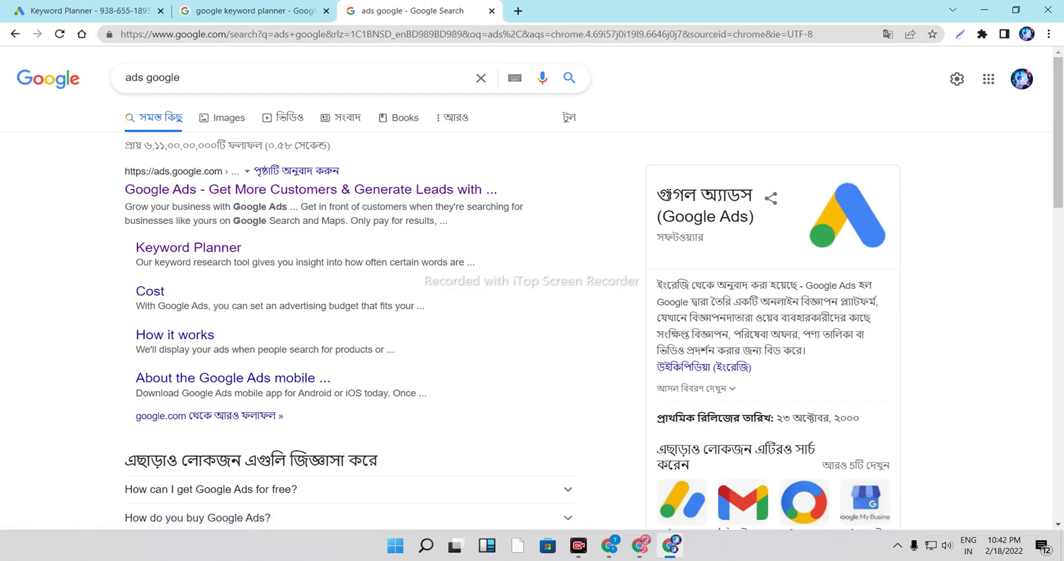
{"action": "left_click_drag", "start_coordinate": [811, 195], "coordinate": [841, 234]}
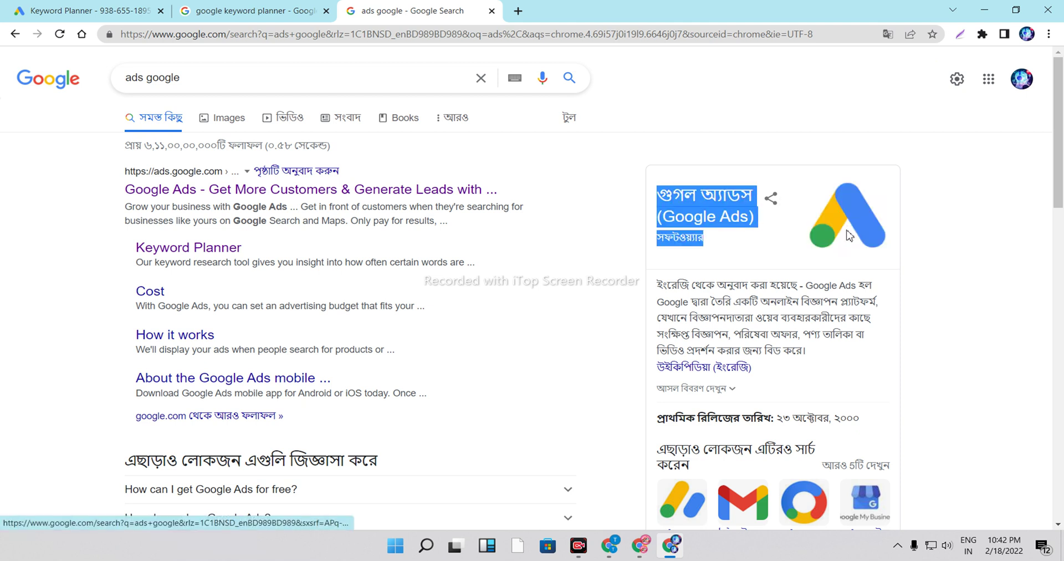
{"action": "right_click", "coordinate": [189, 192]}
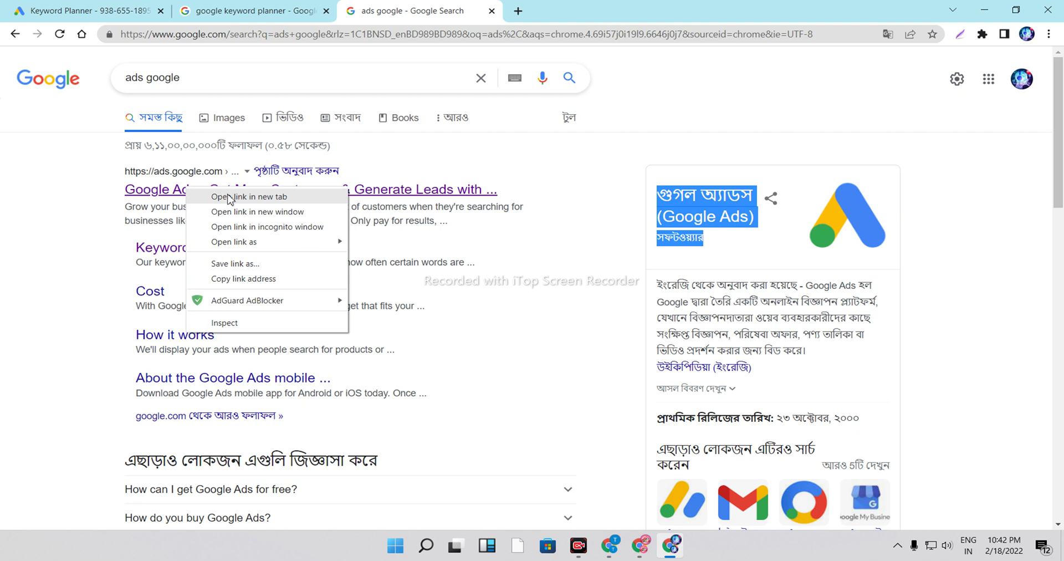
{"action": "left_click", "coordinate": [191, 191]}
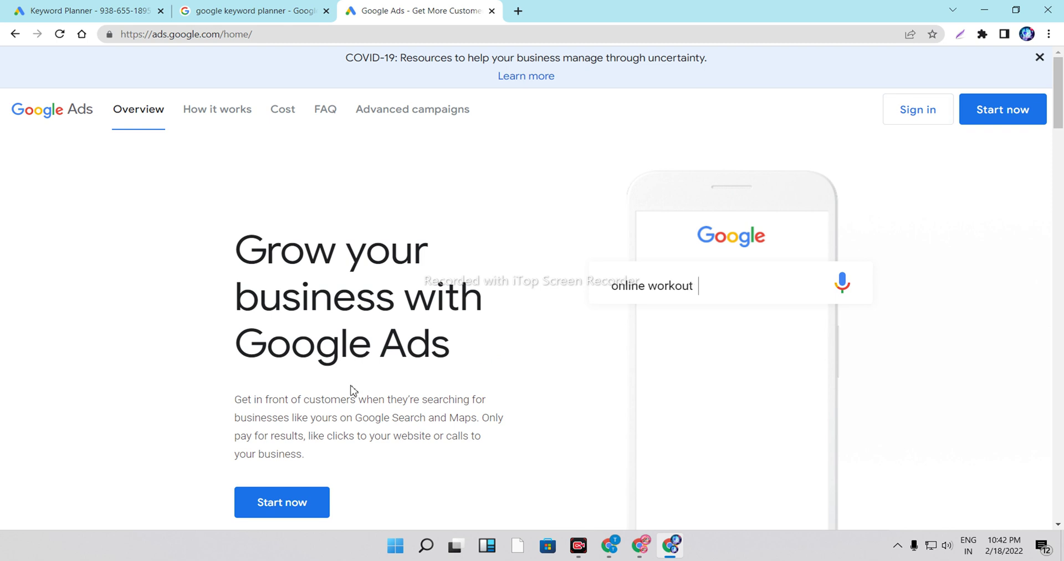
{"action": "scroll", "coordinate": [353, 391], "scroll_direction": "down", "scroll_amount": 3}
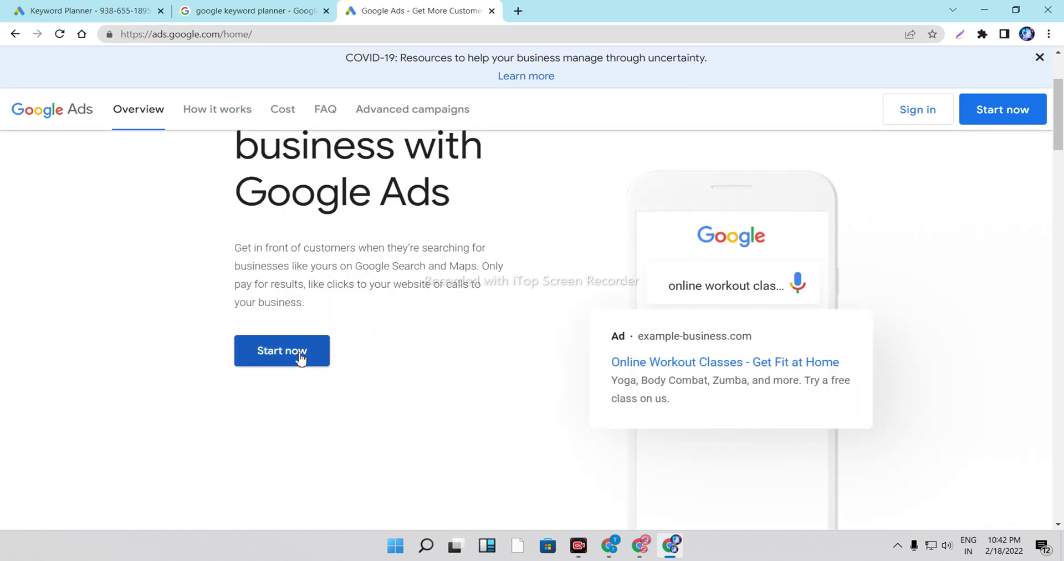
{"action": "scroll", "coordinate": [335, 352], "scroll_direction": "up", "scroll_amount": 3}
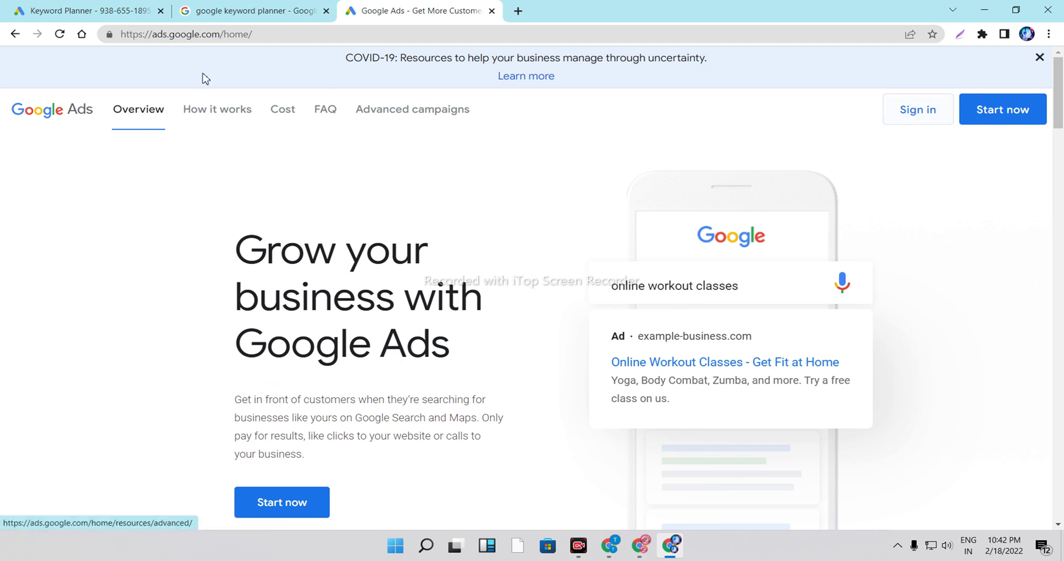
Switch to the already open Keyword Planner page and start discovering new keywords
{"action": "left_click", "coordinate": [124, 10]}
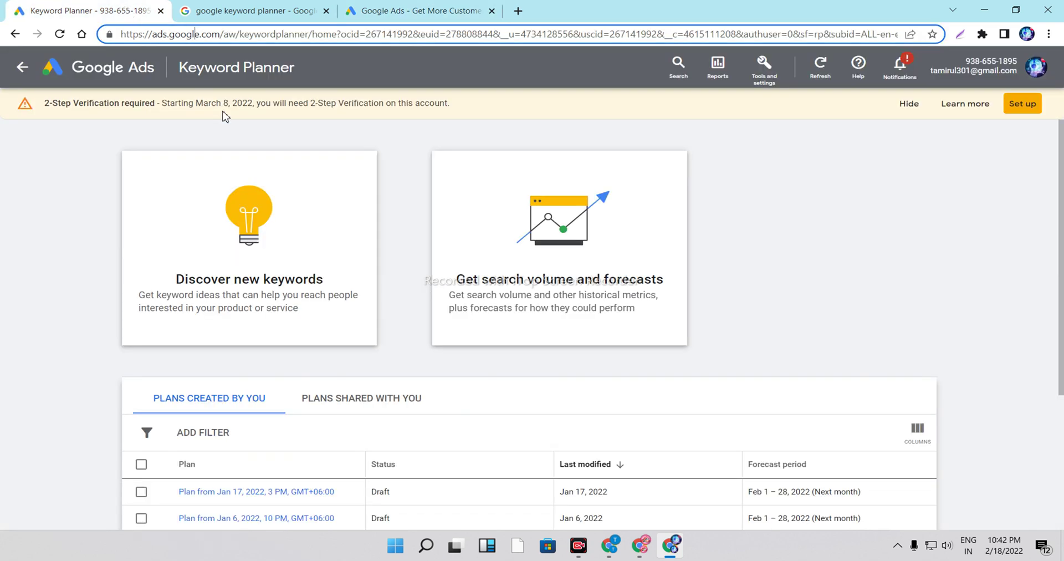
{"action": "left_click", "coordinate": [833, 273]}
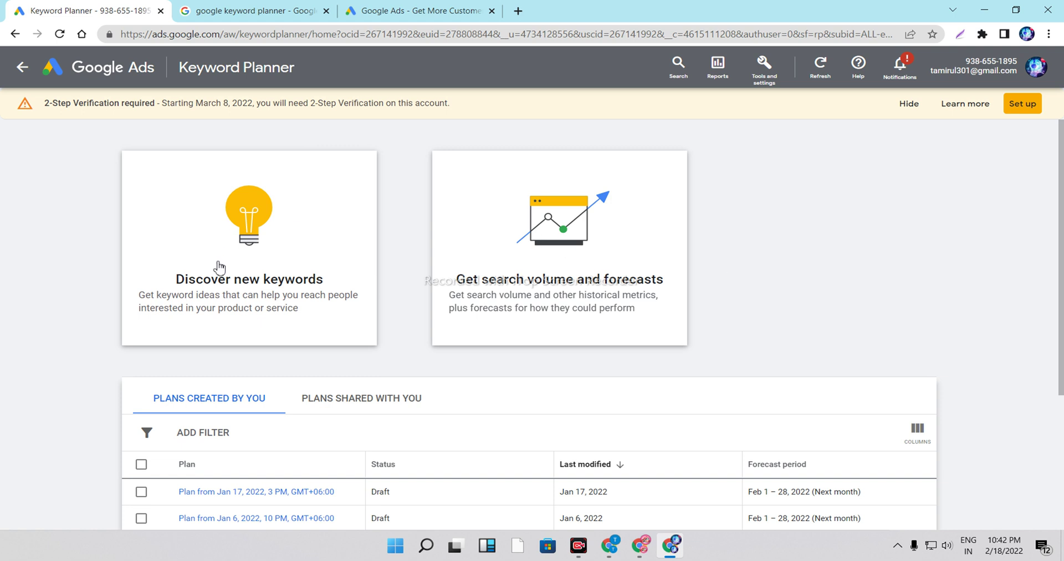
{"action": "left_click", "coordinate": [273, 279]}
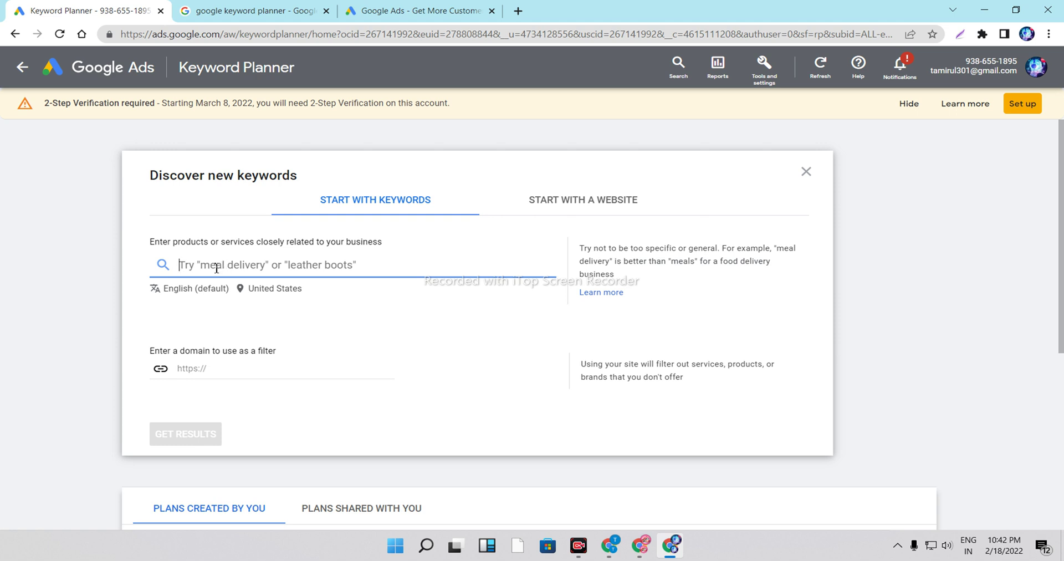
Examine the targeted location settings and their map for the keyword search, leaving the targeting as it is
{"action": "mouse_move", "coordinate": [271, 291]}
{"action": "left_mouse_down"}
{"action": "mouse_move", "coordinate": [180, 265]}
{"action": "mouse_move", "coordinate": [284, 301]}
{"action": "left_mouse_up"}
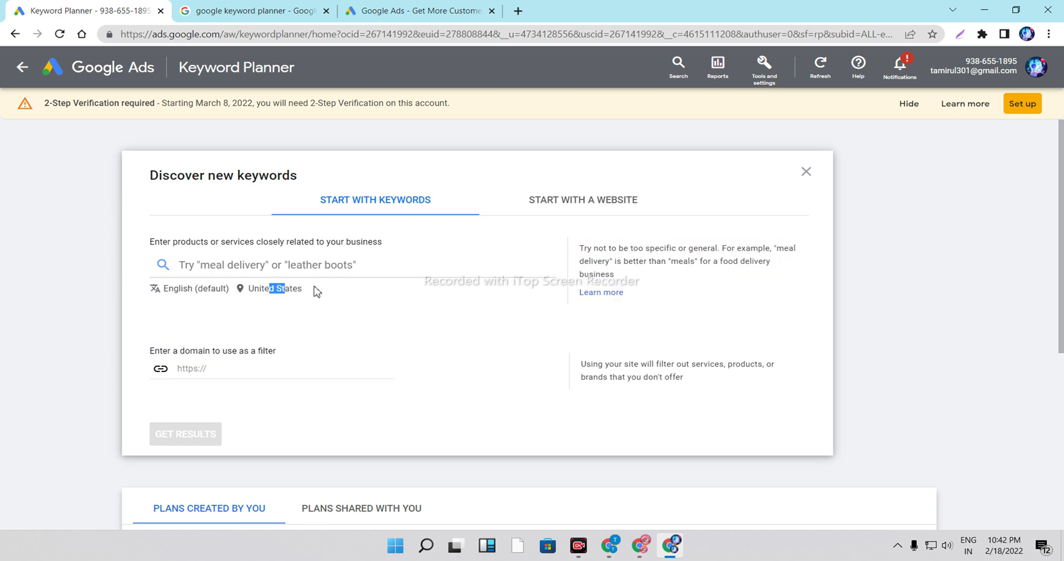
{"action": "left_click", "coordinate": [292, 294]}
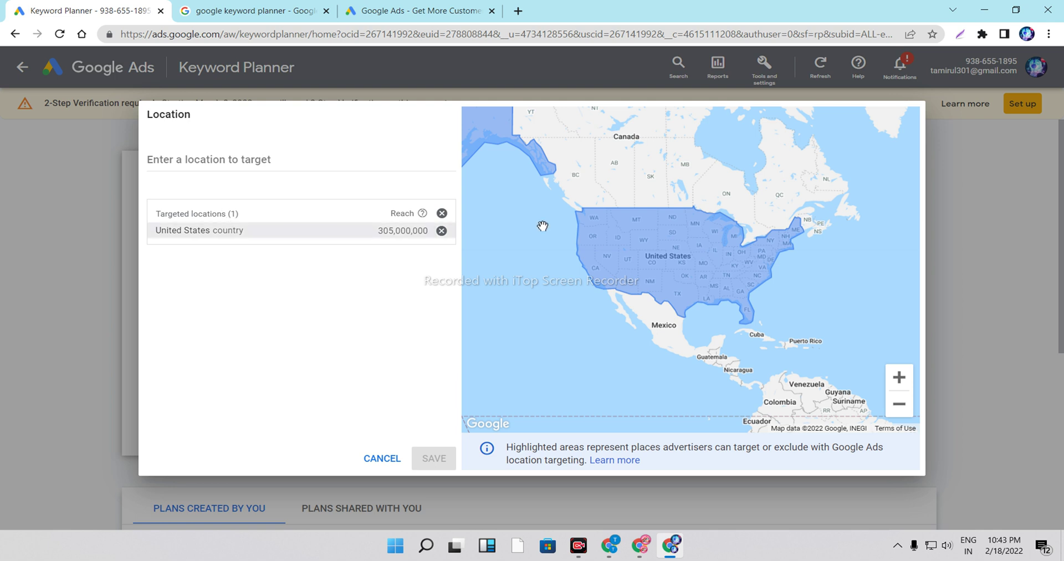
{"action": "left_click_drag", "start_coordinate": [659, 189], "coordinate": [668, 262]}
{"action": "left_click_drag", "start_coordinate": [776, 164], "coordinate": [837, 167]}
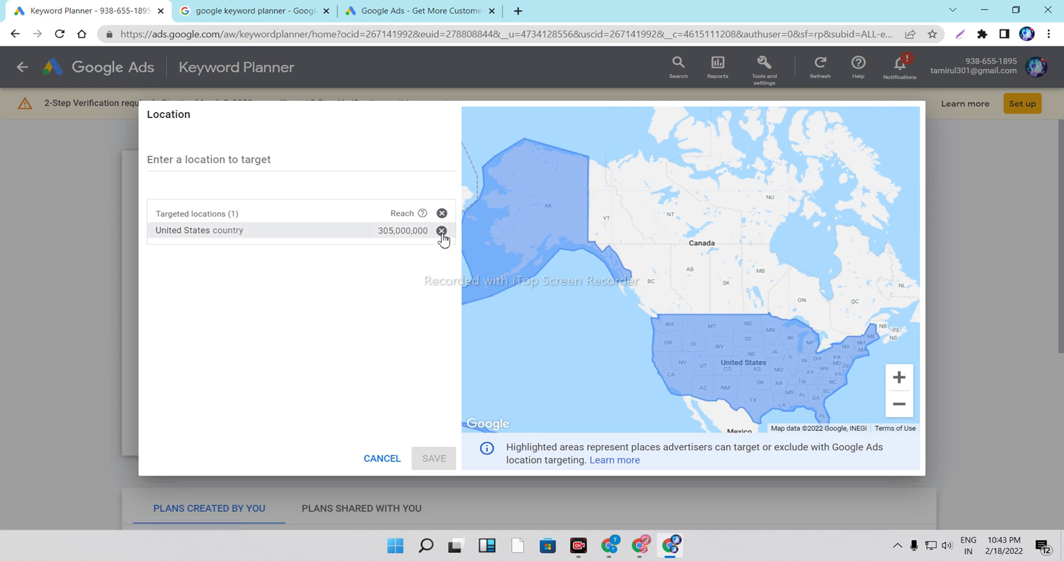
{"action": "left_click", "coordinate": [382, 458]}
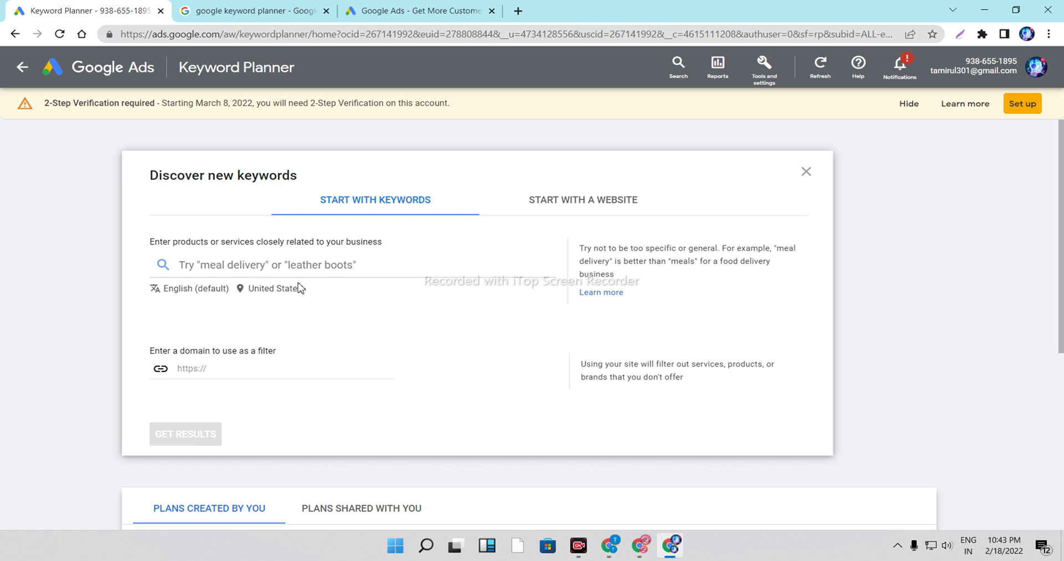
Add "google" as the keyword for the products or services to research
{"action": "left_click", "coordinate": [267, 272]}
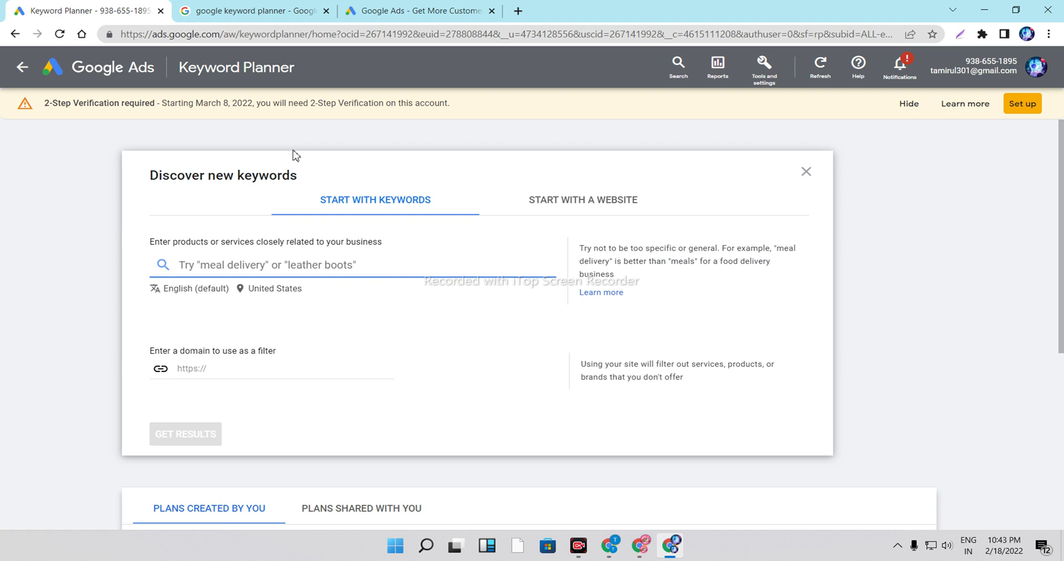
{"action": "type", "text": "google"}
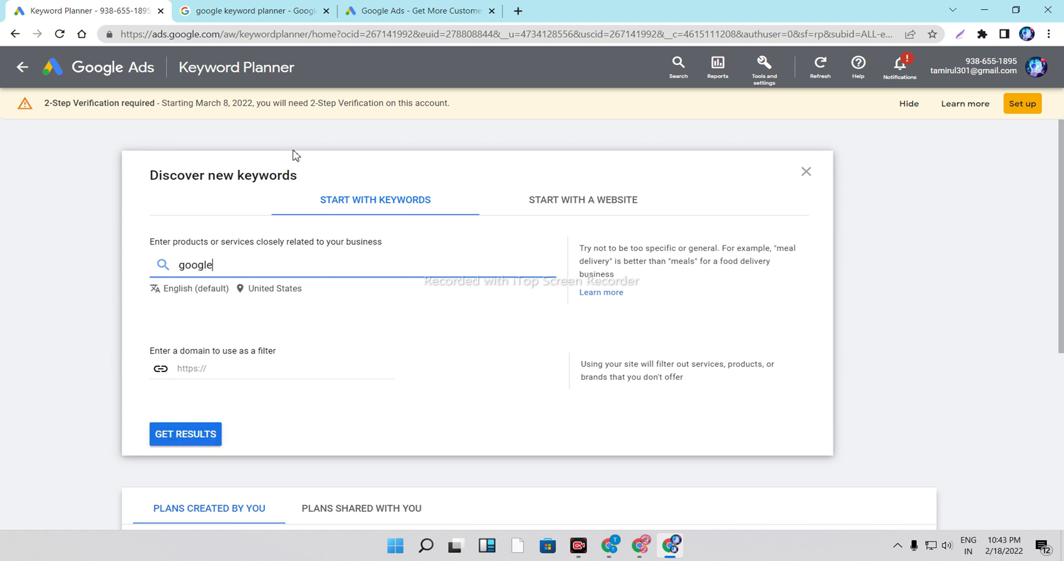
{"action": "key", "text": "Return"}
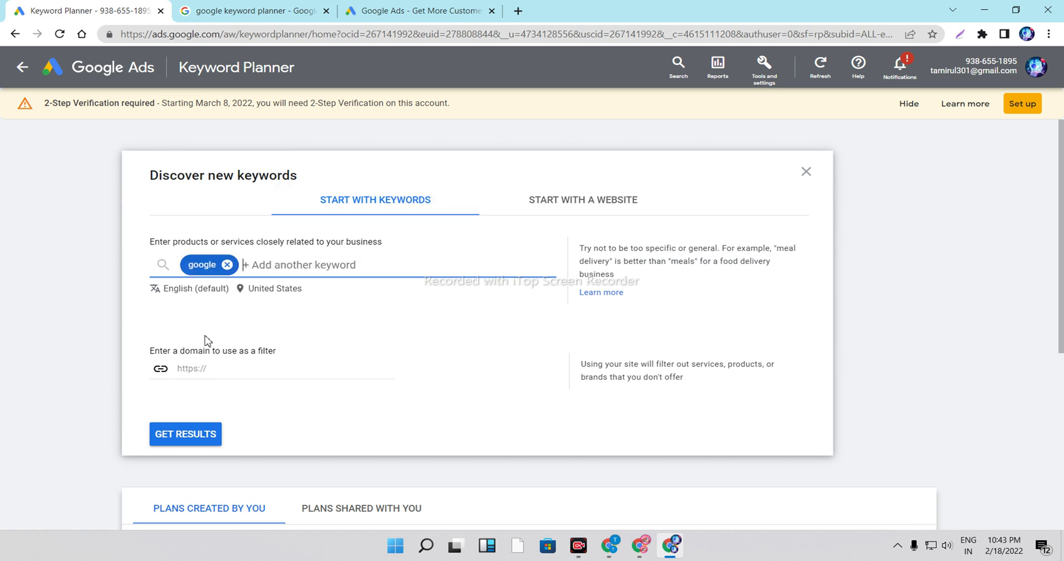
Open YouTube in a separate browser tab and copy its web address
{"action": "left_click", "coordinate": [221, 380]}
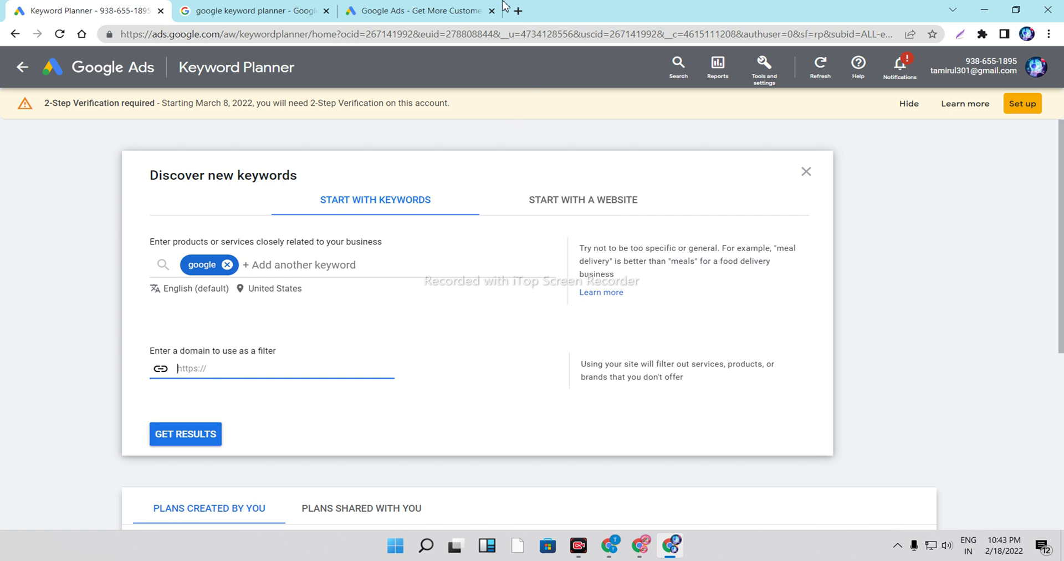
{"action": "left_click", "coordinate": [518, 11]}
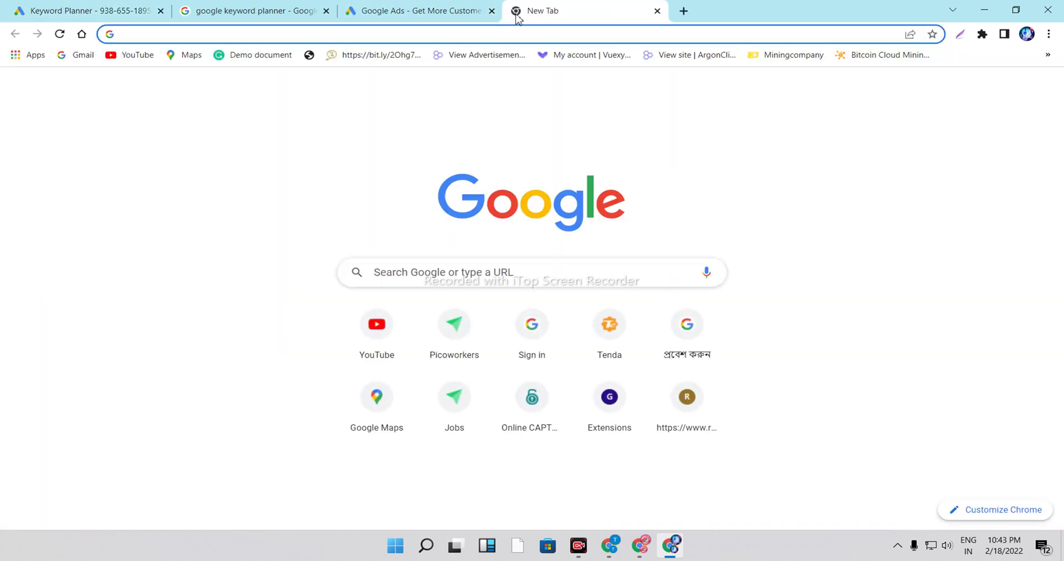
{"action": "left_click", "coordinate": [382, 342]}
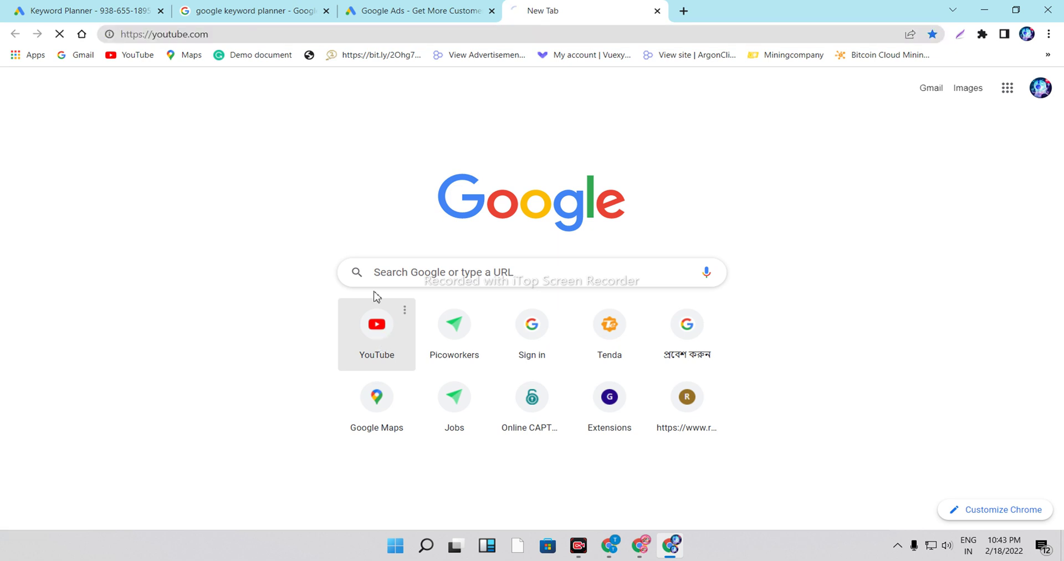
{"action": "left_click", "coordinate": [410, 10]}
{"action": "left_click", "coordinate": [588, 7]}
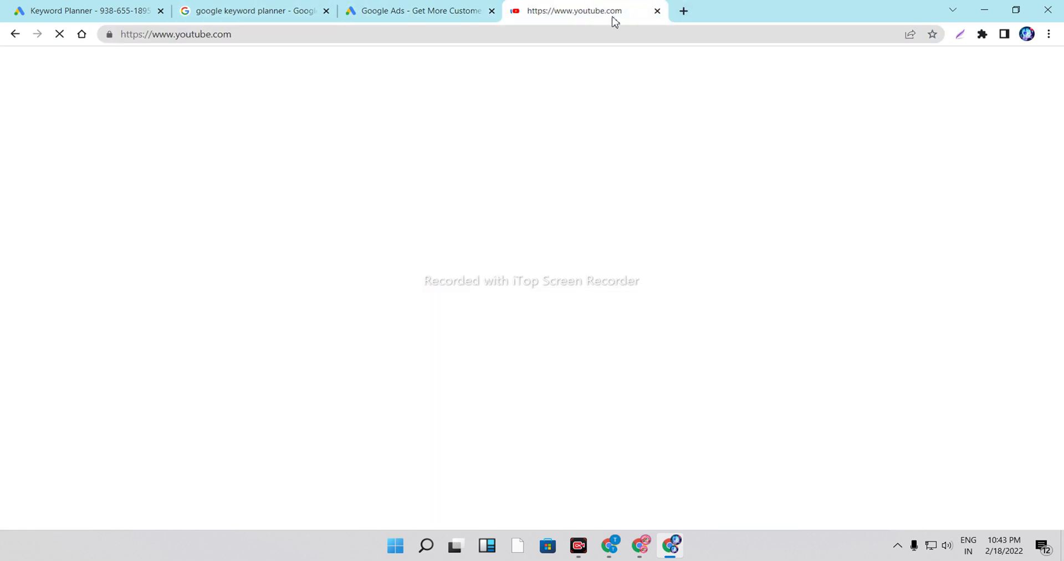
{"action": "left_click", "coordinate": [390, 34]}
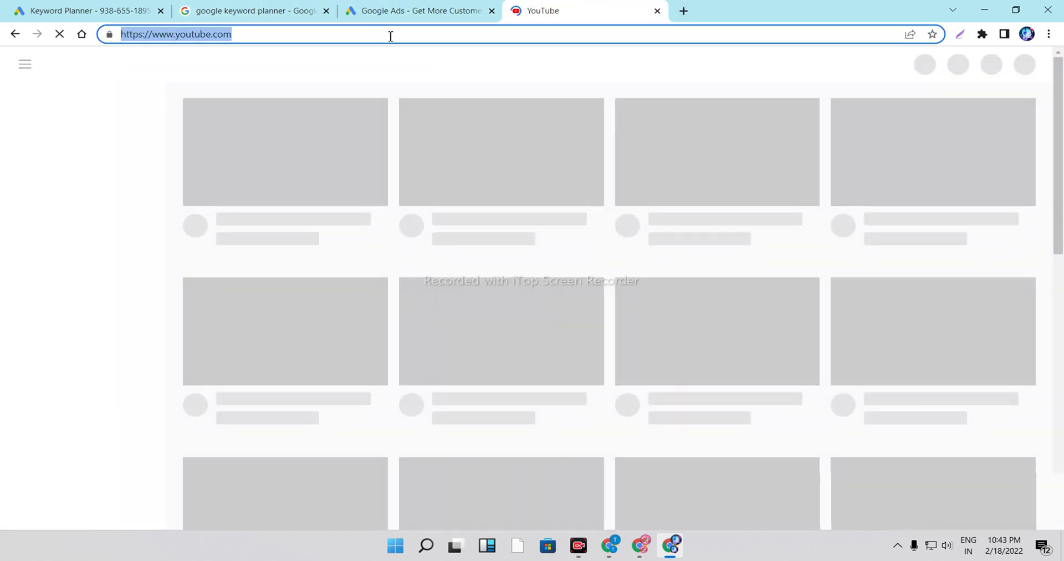
{"action": "left_click_drag", "start_coordinate": [285, 35], "coordinate": [95, 36]}
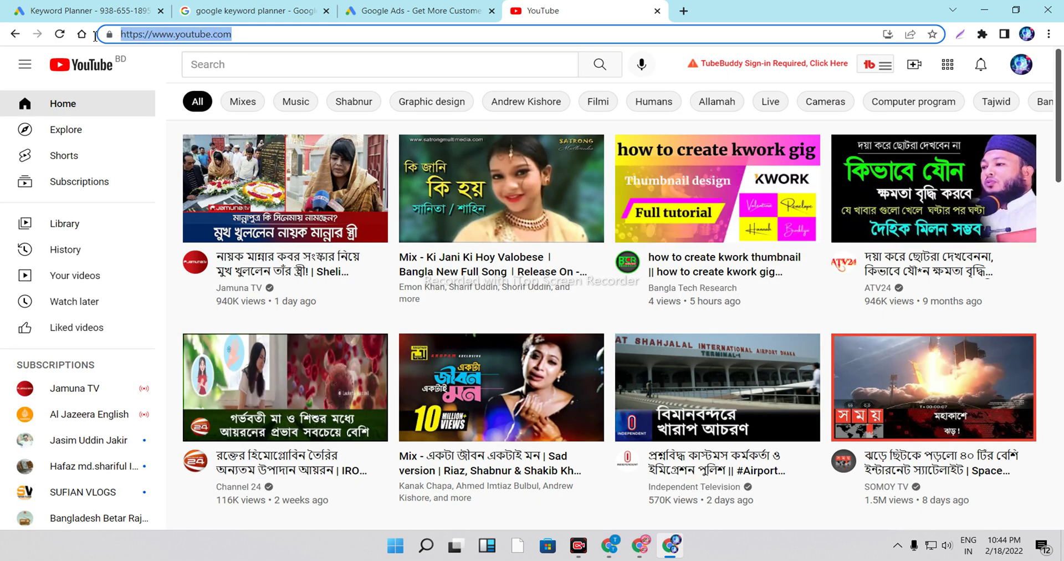
{"action": "right_click", "coordinate": [147, 36]}
{"action": "left_click", "coordinate": [251, 108]}
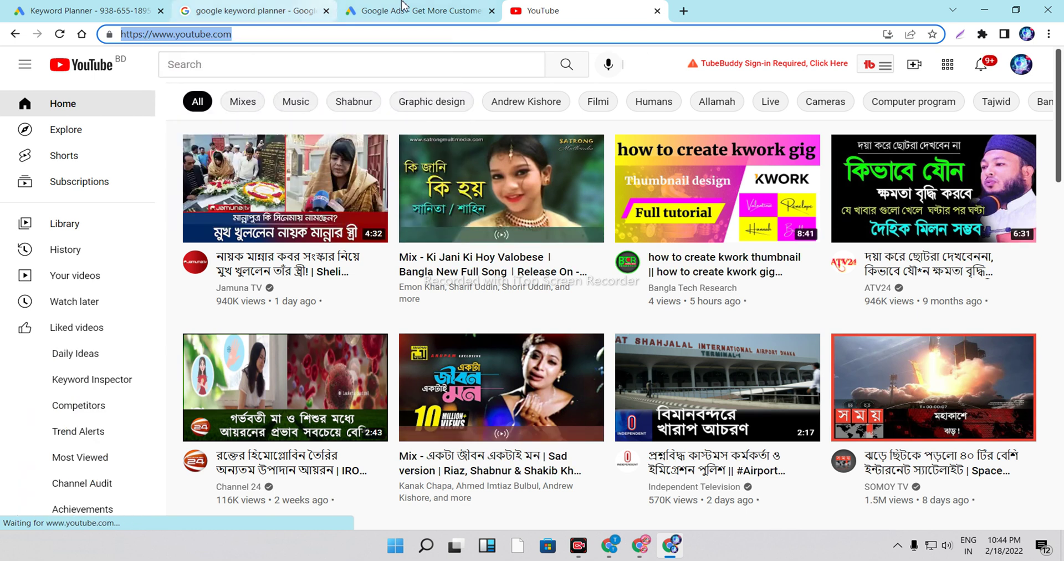
Return to Keyword Planner and get the keyword results for "google" without a domain filter
{"action": "left_click", "coordinate": [403, 7]}
{"action": "left_click", "coordinate": [109, 7]}
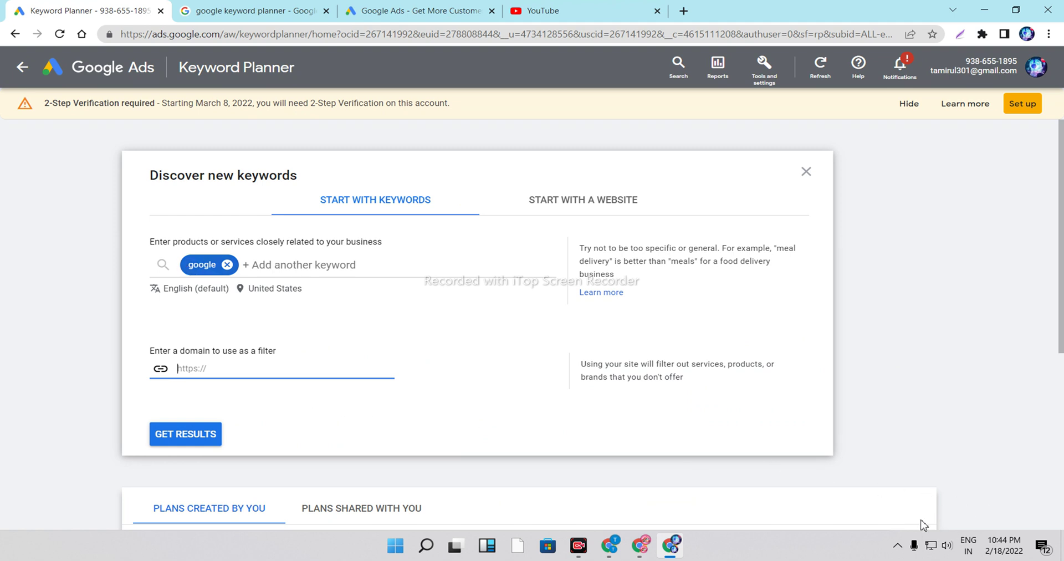
{"action": "left_click", "coordinate": [297, 264]}
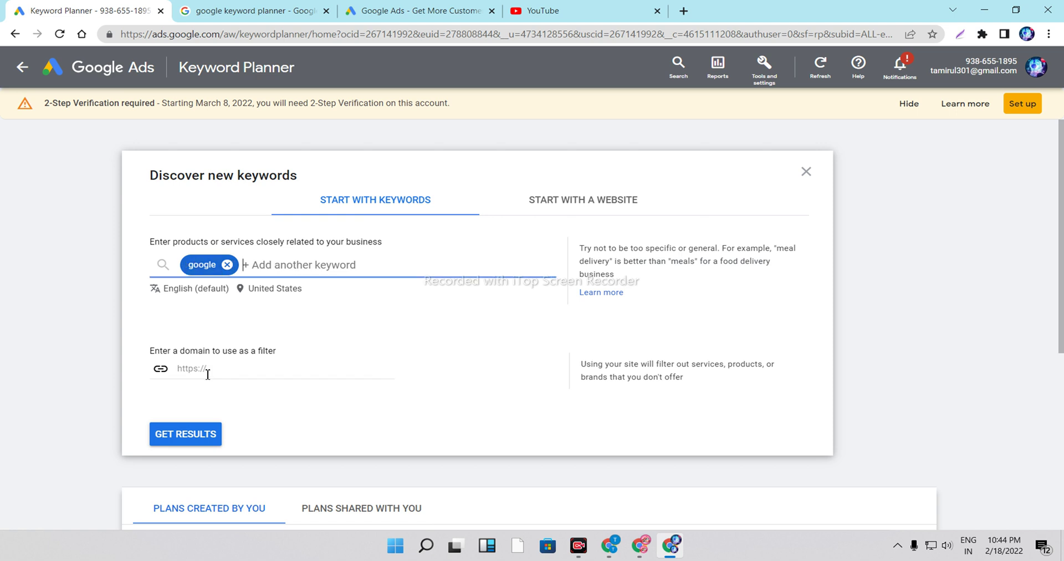
{"action": "left_click", "coordinate": [190, 435]}
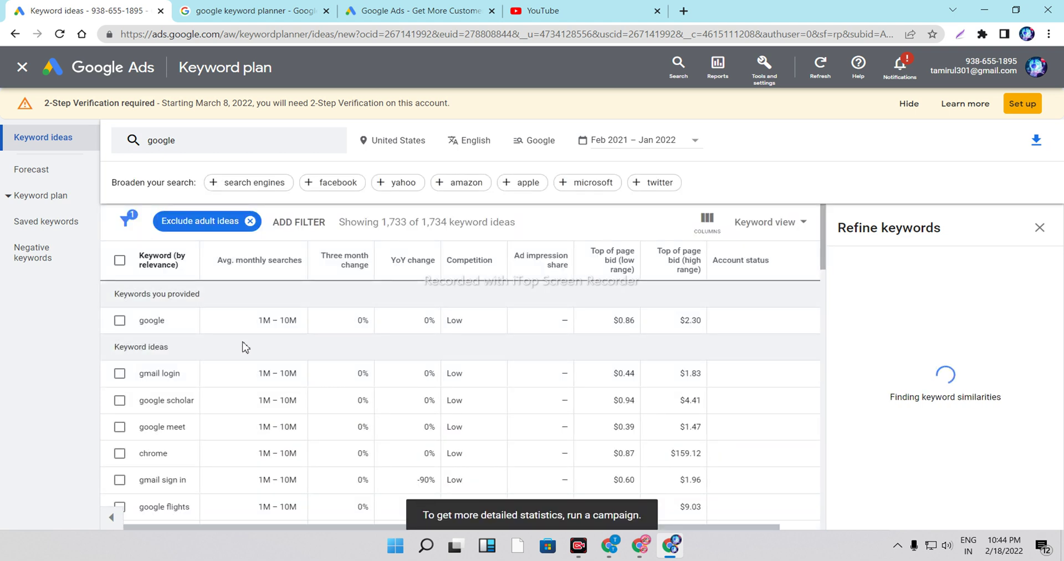
Examine the average monthly searches and top-of-page bid ranges of "google" and the suggested keyword ideas
{"action": "scroll", "coordinate": [222, 347], "scroll_direction": "down", "scroll_amount": 3}
{"action": "scroll", "coordinate": [199, 355], "scroll_direction": "up", "scroll_amount": 3}
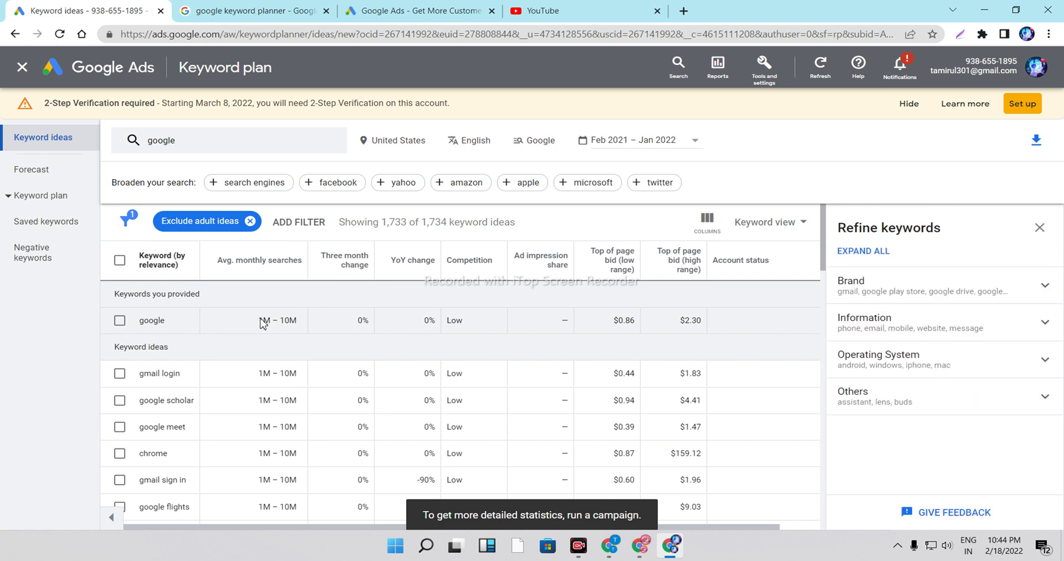
{"action": "left_click_drag", "start_coordinate": [259, 325], "coordinate": [313, 319]}
{"action": "left_click_drag", "start_coordinate": [613, 322], "coordinate": [699, 317]}
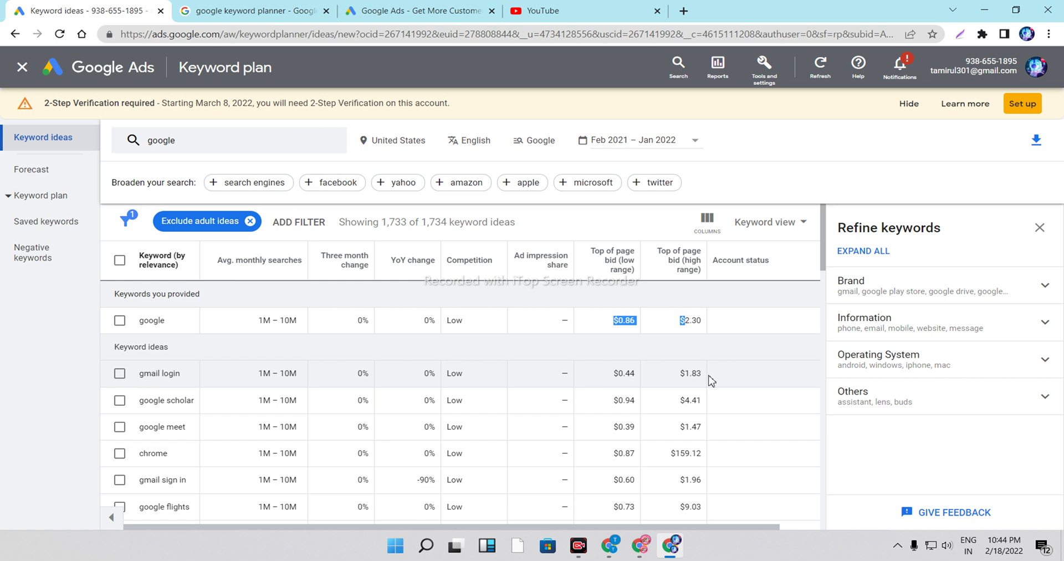
{"action": "triple_click", "coordinate": [277, 375]}
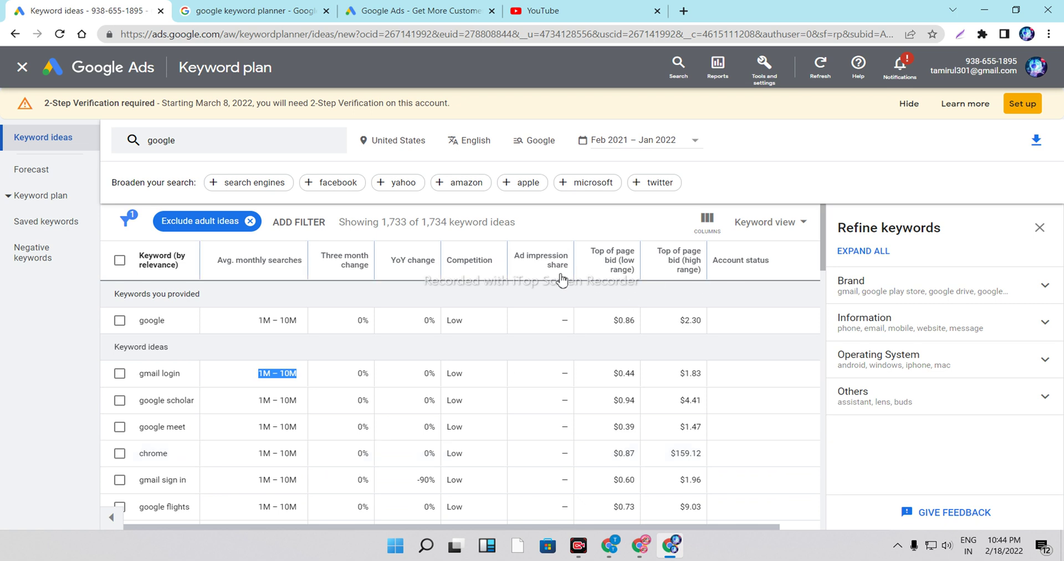
{"action": "scroll", "coordinate": [146, 395], "scroll_direction": "down", "scroll_amount": 3}
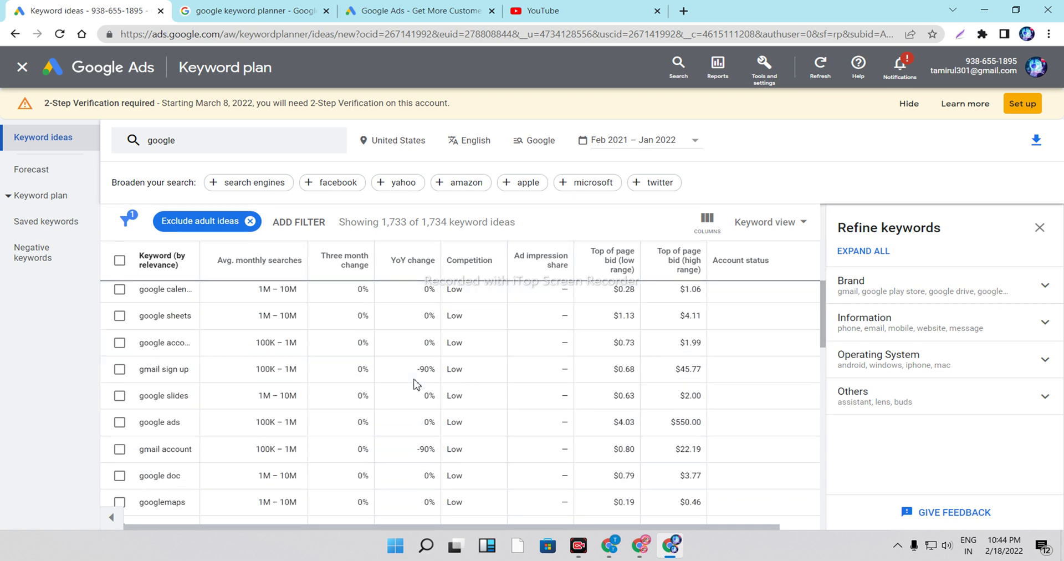
{"action": "scroll", "coordinate": [144, 400], "scroll_direction": "up", "scroll_amount": 3}
Select the "gmail login" and "google scholar" keyword ideas, and clear both selections again
{"action": "left_click", "coordinate": [120, 373]}
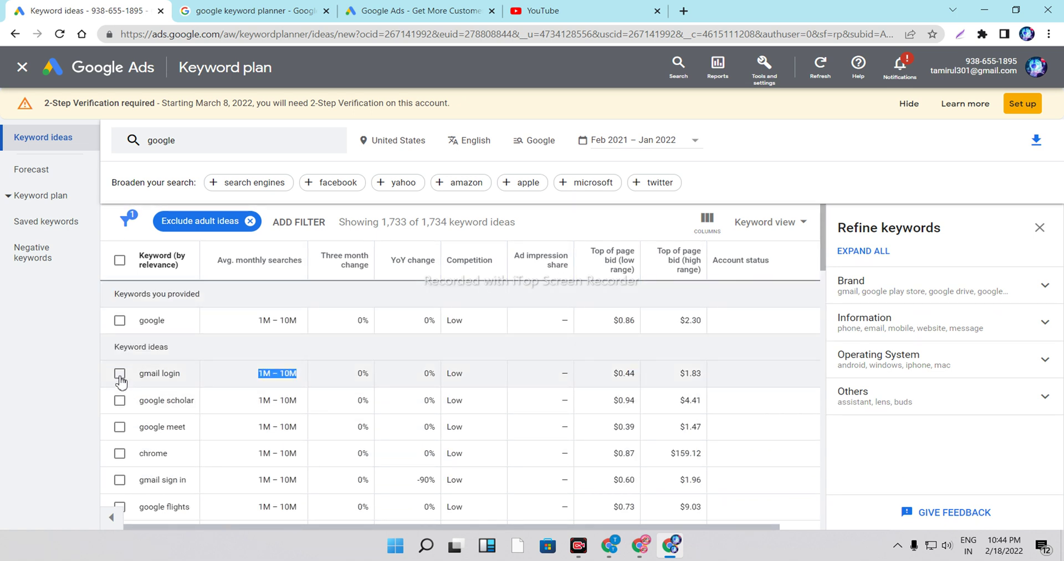
{"action": "left_click", "coordinate": [120, 401]}
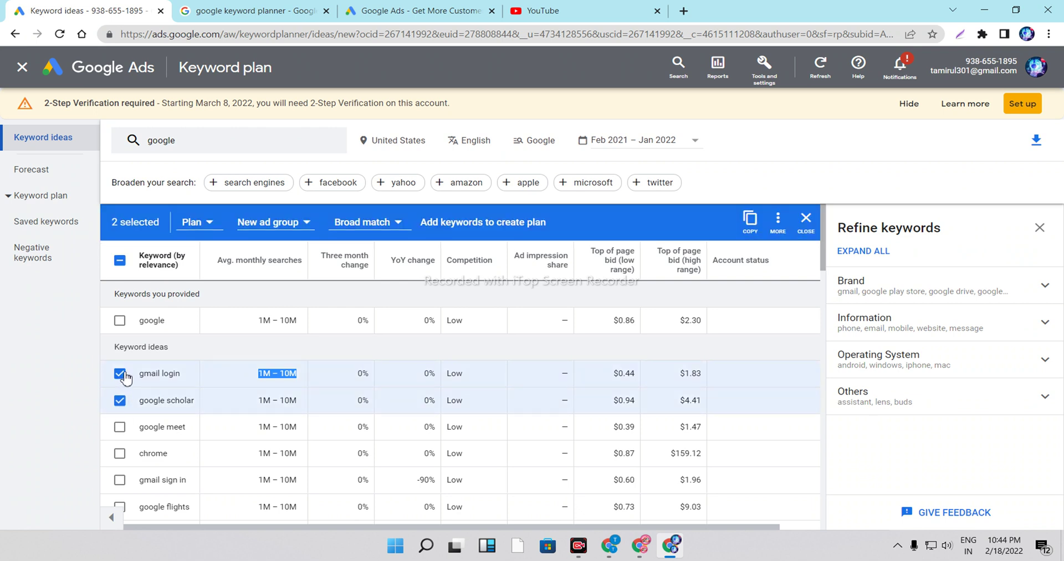
{"action": "left_click", "coordinate": [120, 373]}
{"action": "left_click", "coordinate": [120, 400]}
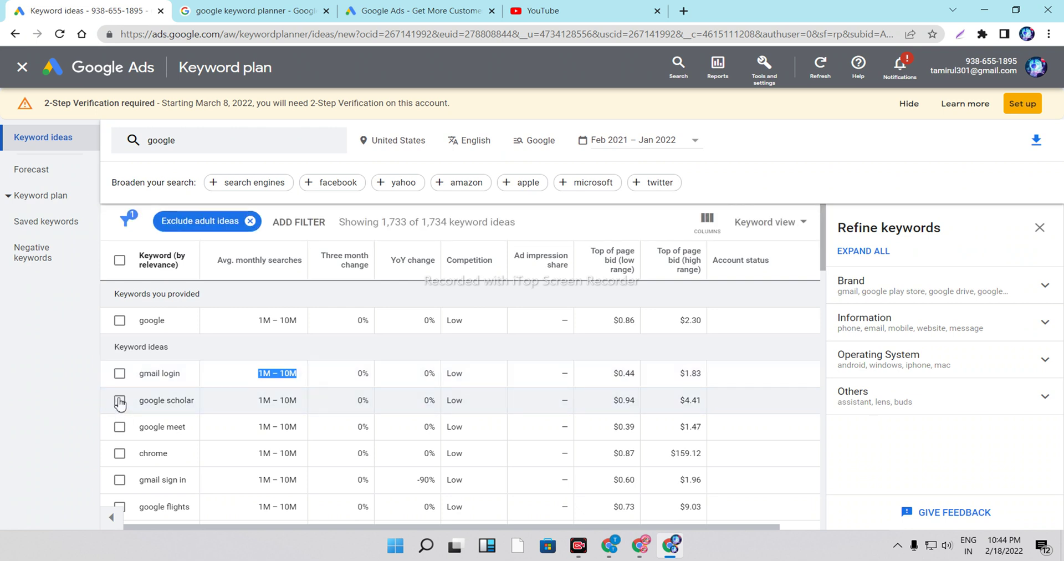
Expand the Brand group of the keyword refinements with its complete app list and examine the App and Tool entries
{"action": "left_click", "coordinate": [936, 291]}
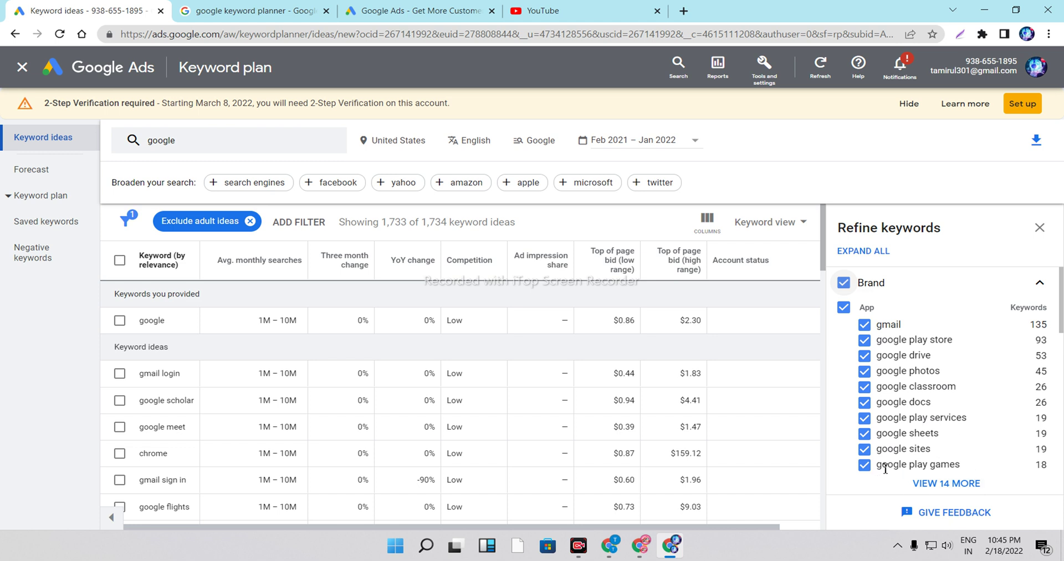
{"action": "left_click", "coordinate": [964, 484]}
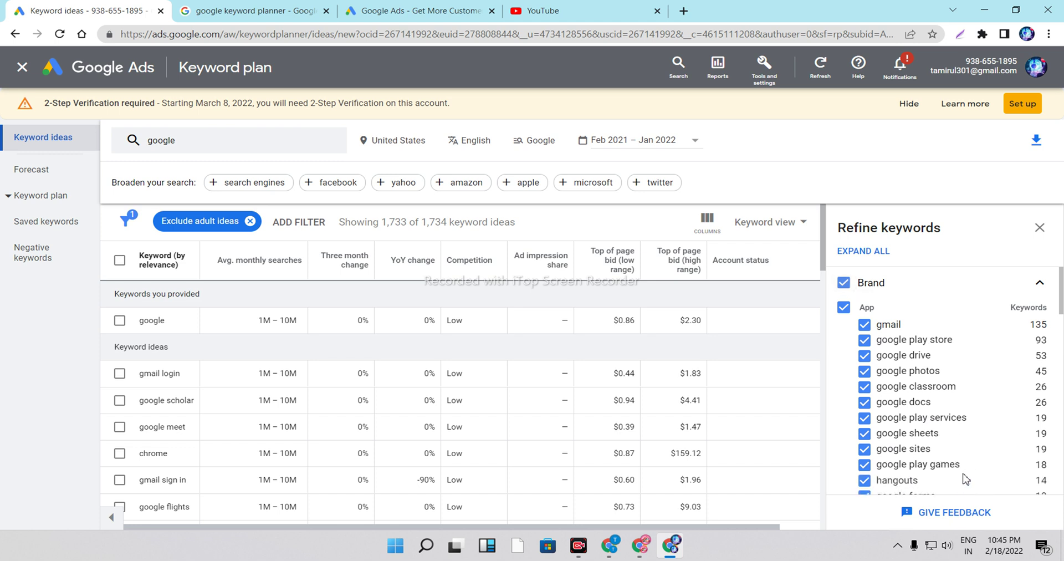
{"action": "scroll", "coordinate": [959, 455], "scroll_direction": "down", "scroll_amount": 5}
{"action": "scroll", "coordinate": [959, 453], "scroll_direction": "up", "scroll_amount": 3}
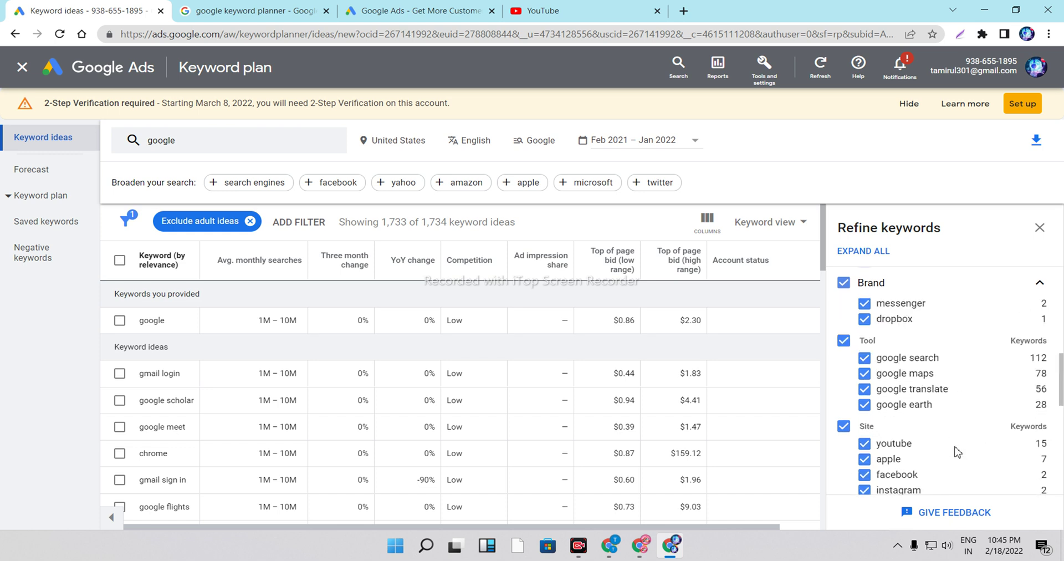
{"action": "scroll", "coordinate": [916, 428], "scroll_direction": "up", "scroll_amount": 3}
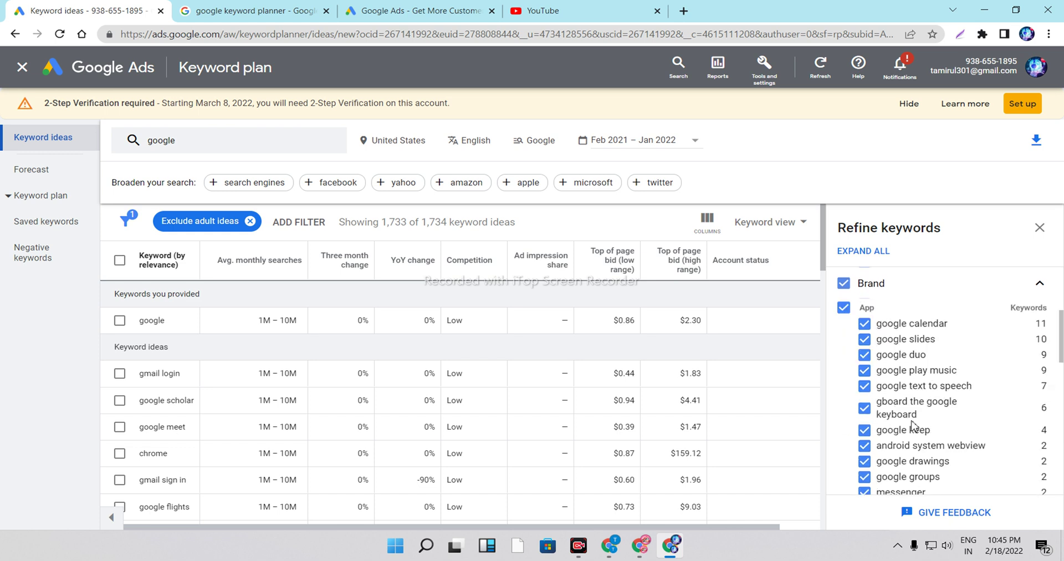
{"action": "scroll", "coordinate": [914, 426], "scroll_direction": "down", "scroll_amount": 5}
{"action": "scroll", "coordinate": [913, 426], "scroll_direction": "up", "scroll_amount": 3}
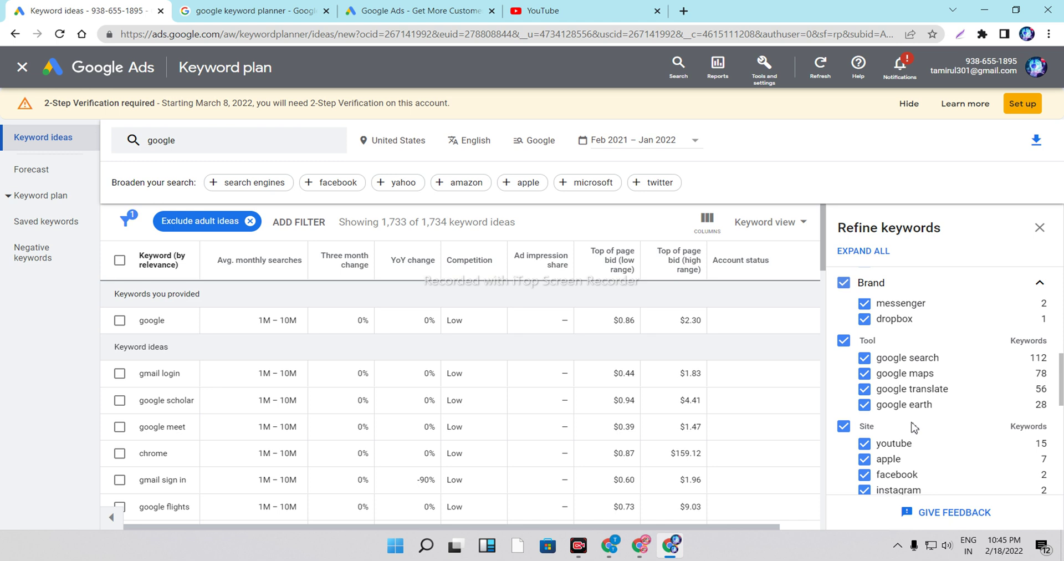
{"action": "left_click_drag", "start_coordinate": [885, 360], "coordinate": [882, 439]}
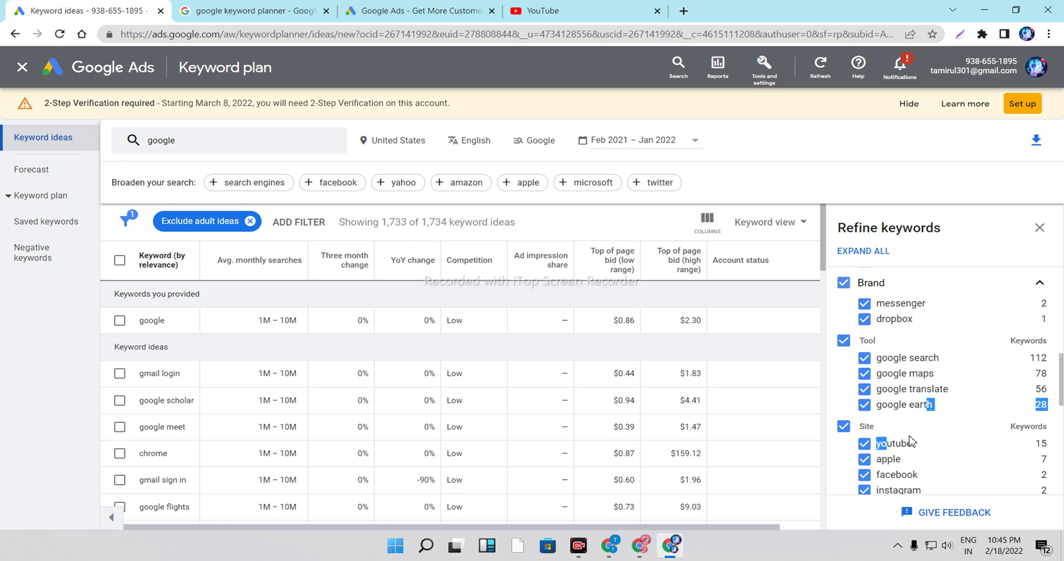
Examine the Site and Other Brands entries in the Brand group of the keyword refinements
{"action": "scroll", "coordinate": [912, 438], "scroll_direction": "down", "scroll_amount": 3}
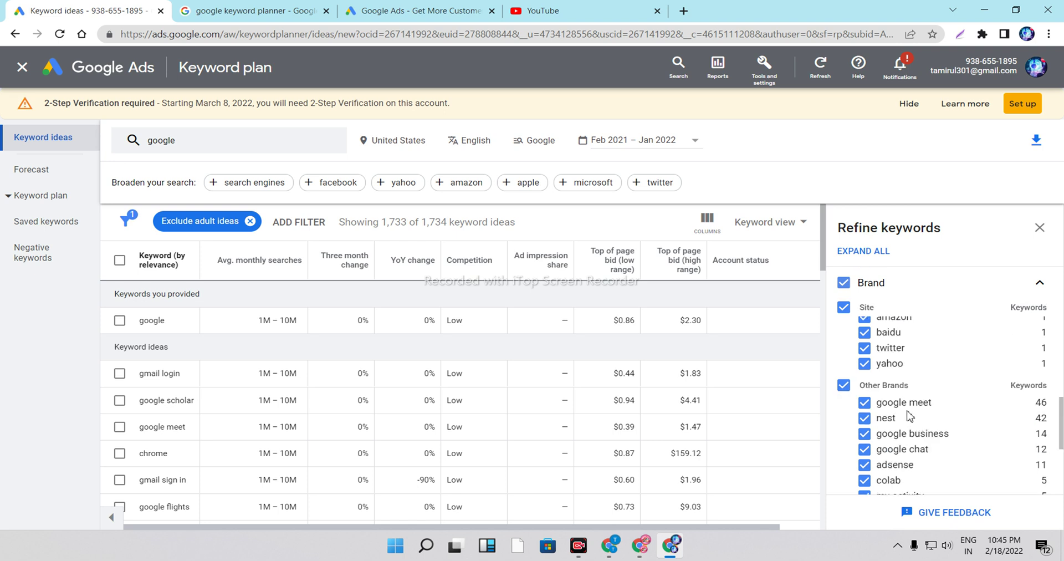
{"action": "scroll", "coordinate": [936, 389], "scroll_direction": "up", "scroll_amount": 3}
{"action": "scroll", "coordinate": [935, 390], "scroll_direction": "down", "scroll_amount": 3}
{"action": "left_click_drag", "start_coordinate": [1061, 413], "coordinate": [1062, 395]}
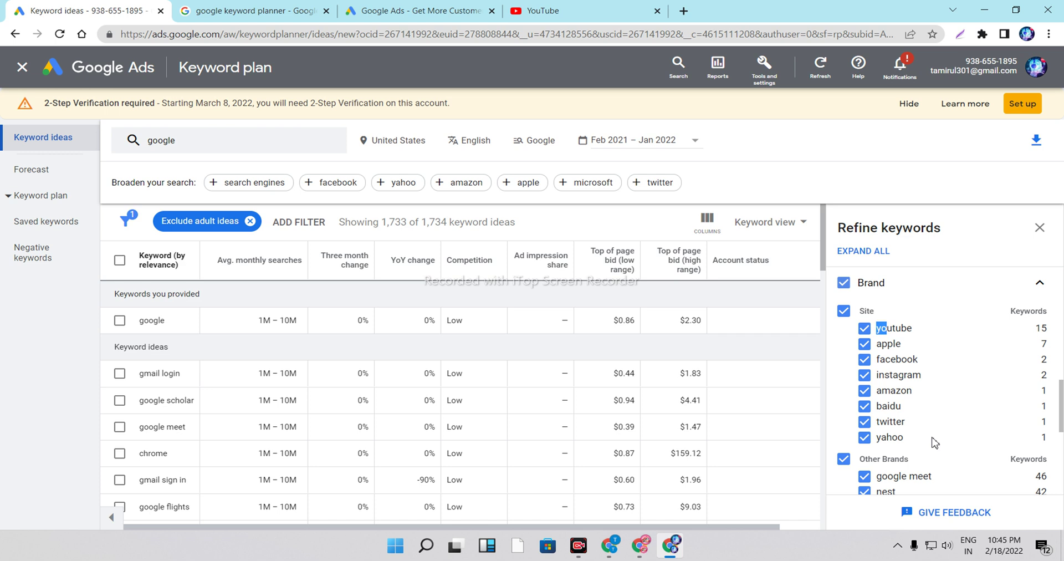
{"action": "scroll", "coordinate": [935, 441], "scroll_direction": "down", "scroll_amount": 5}
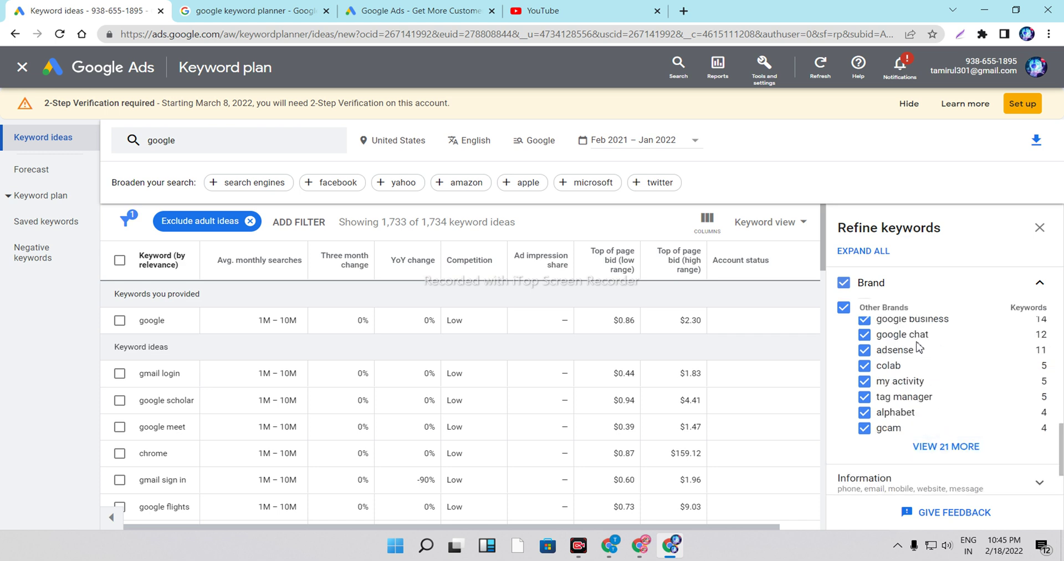
{"action": "scroll", "coordinate": [902, 339], "scroll_direction": "up", "scroll_amount": 5}
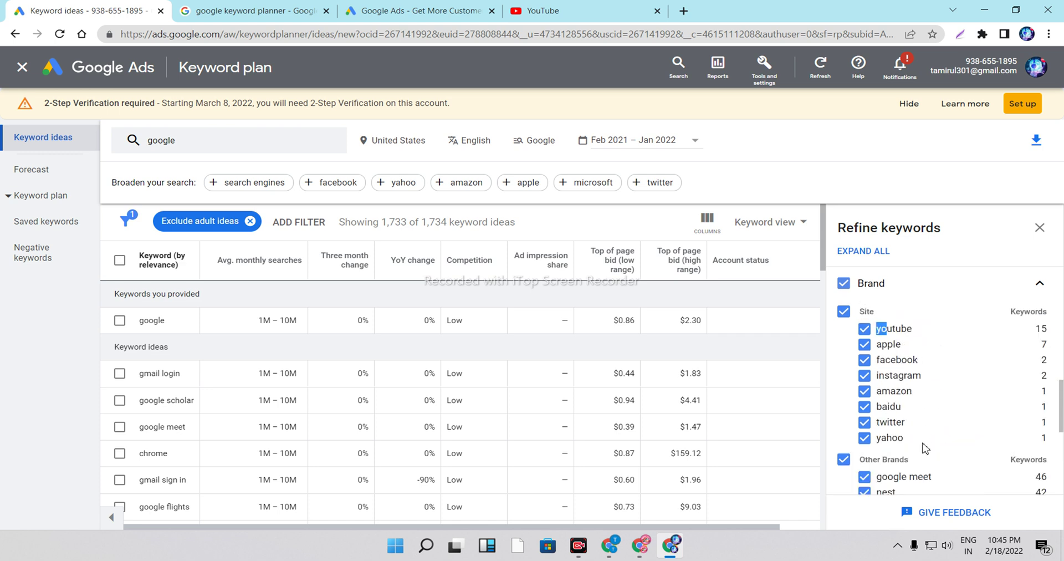
Expand and examine the Information group of the keyword refinements, and close the refinements
{"action": "scroll", "coordinate": [925, 448], "scroll_direction": "down", "scroll_amount": 8}
{"action": "left_click", "coordinate": [963, 404]}
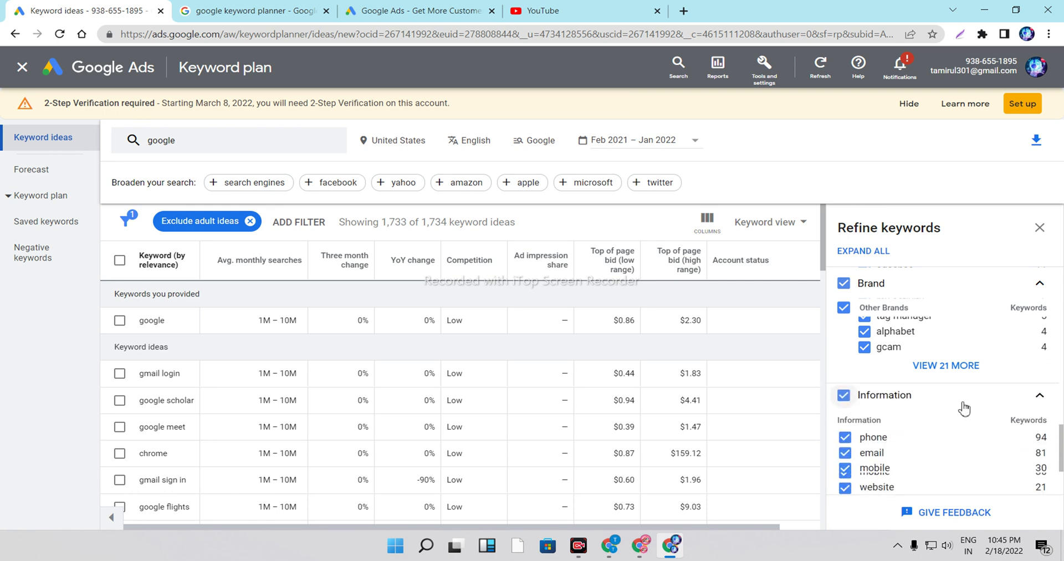
{"action": "scroll", "coordinate": [960, 415], "scroll_direction": "down", "scroll_amount": 2}
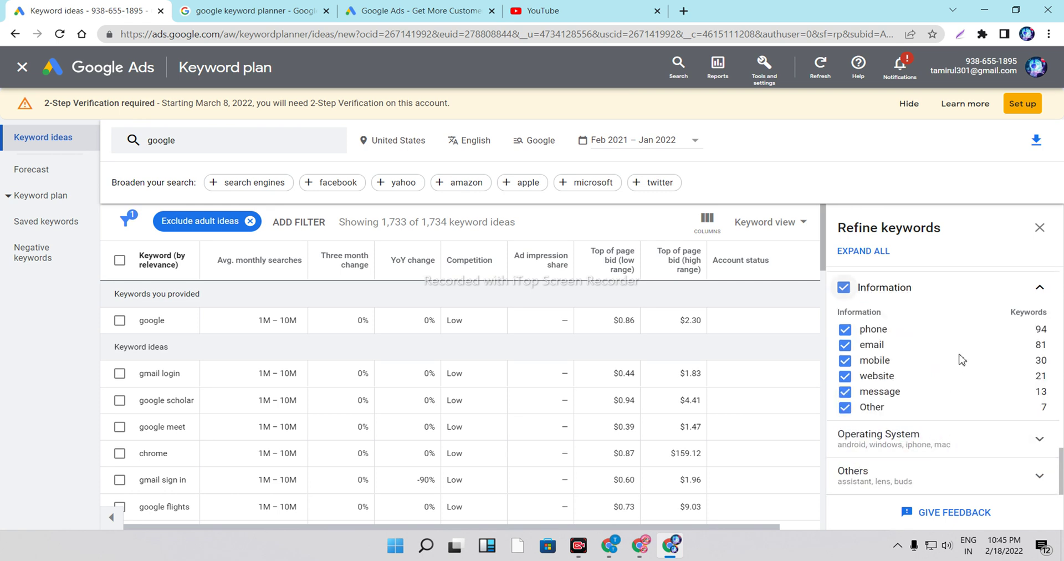
{"action": "left_click", "coordinate": [1040, 228]}
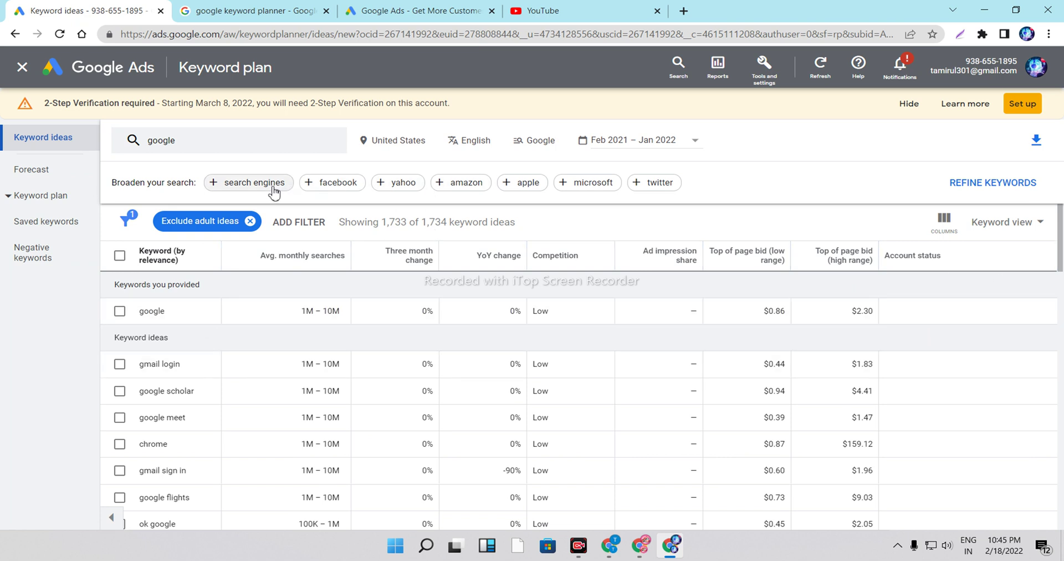
{"action": "left_click", "coordinate": [206, 148]}
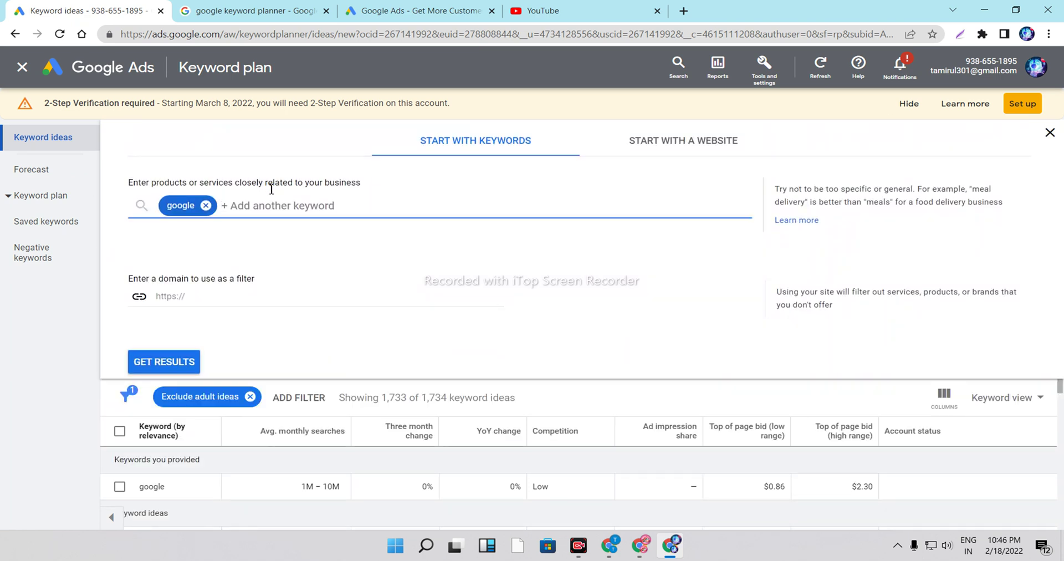
{"action": "scroll", "coordinate": [465, 410], "scroll_direction": "down", "scroll_amount": 3}
{"action": "scroll", "coordinate": [380, 471], "scroll_direction": "down", "scroll_amount": 3}
{"action": "left_click", "coordinate": [388, 302]}
{"action": "scroll", "coordinate": [822, 435], "scroll_direction": "down", "scroll_amount": 5}
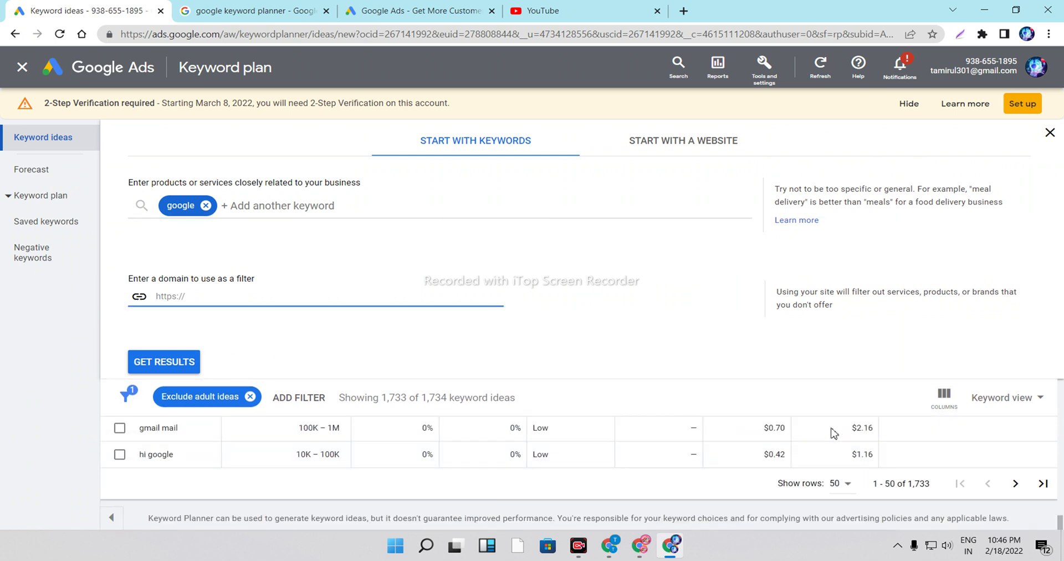
{"action": "left_click", "coordinate": [1049, 132]}
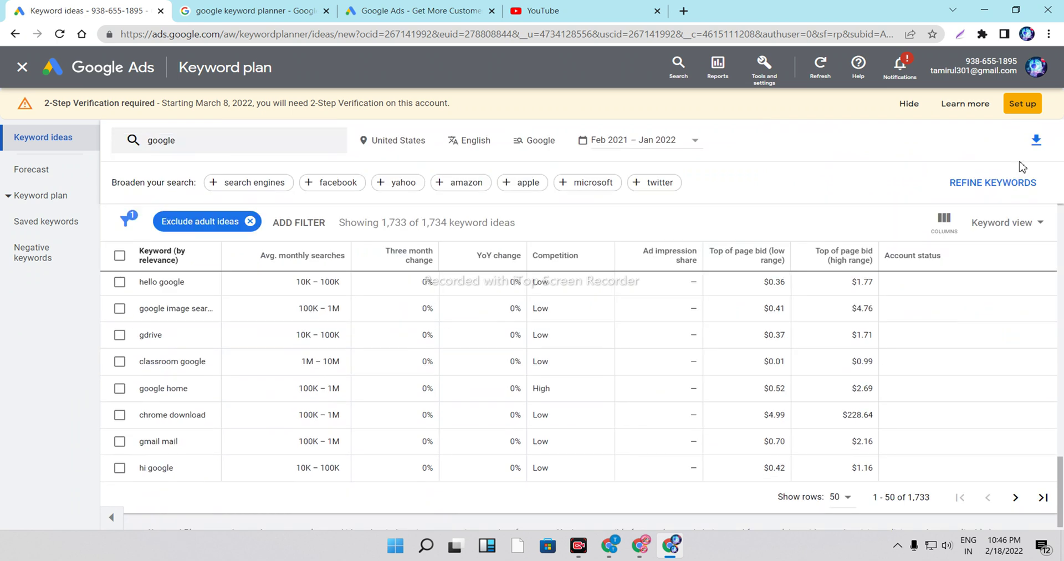
Add "ads" as a second keyword alongside "google" and get the results for both keywords
{"action": "scroll", "coordinate": [266, 451], "scroll_direction": "down", "scroll_amount": 2}
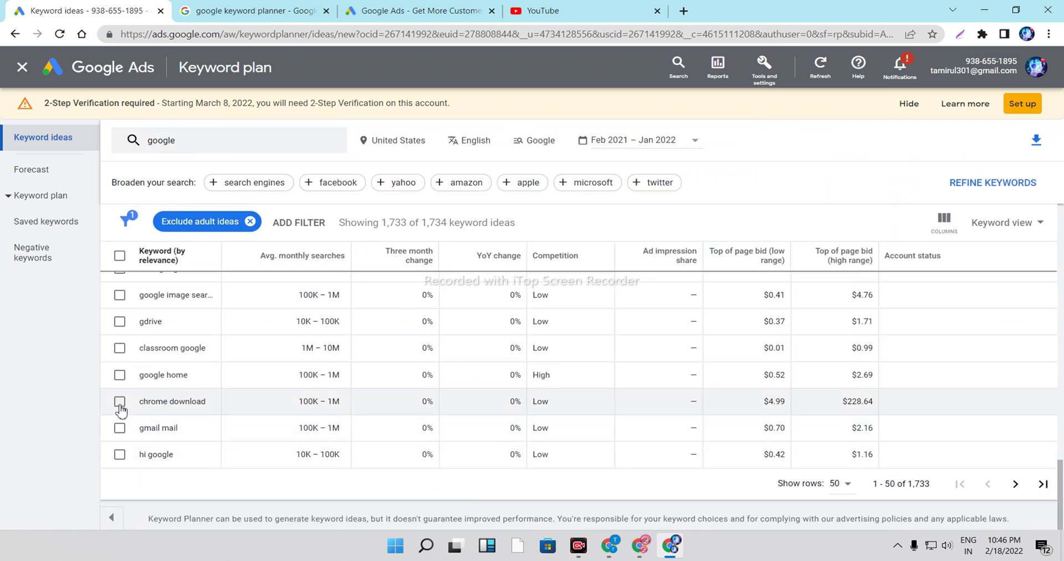
{"action": "scroll", "coordinate": [185, 302], "scroll_direction": "up", "scroll_amount": 10}
{"action": "left_click", "coordinate": [226, 142]}
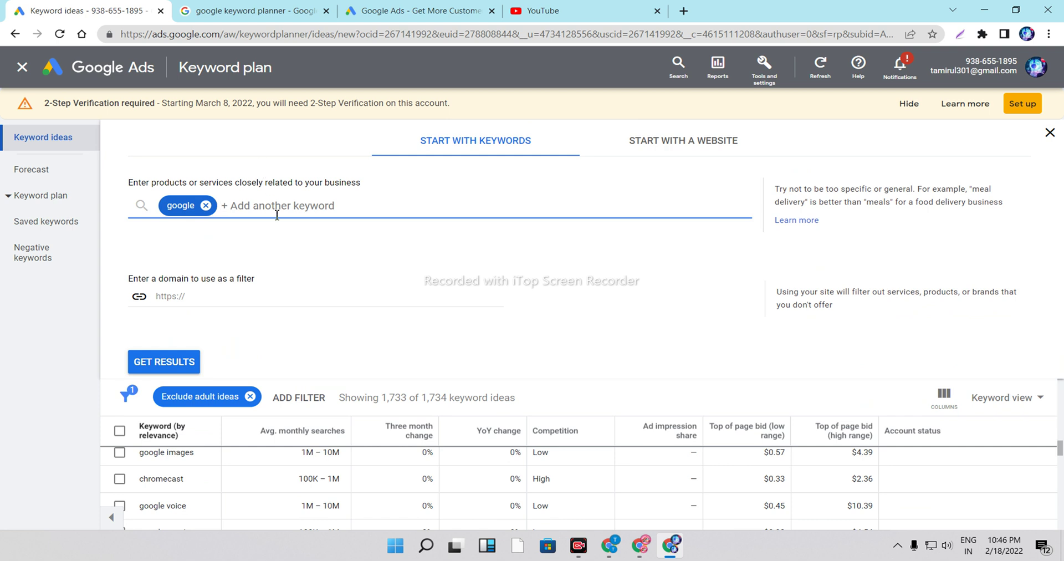
{"action": "type", "text": "ads"}
{"action": "key", "text": "Return"}
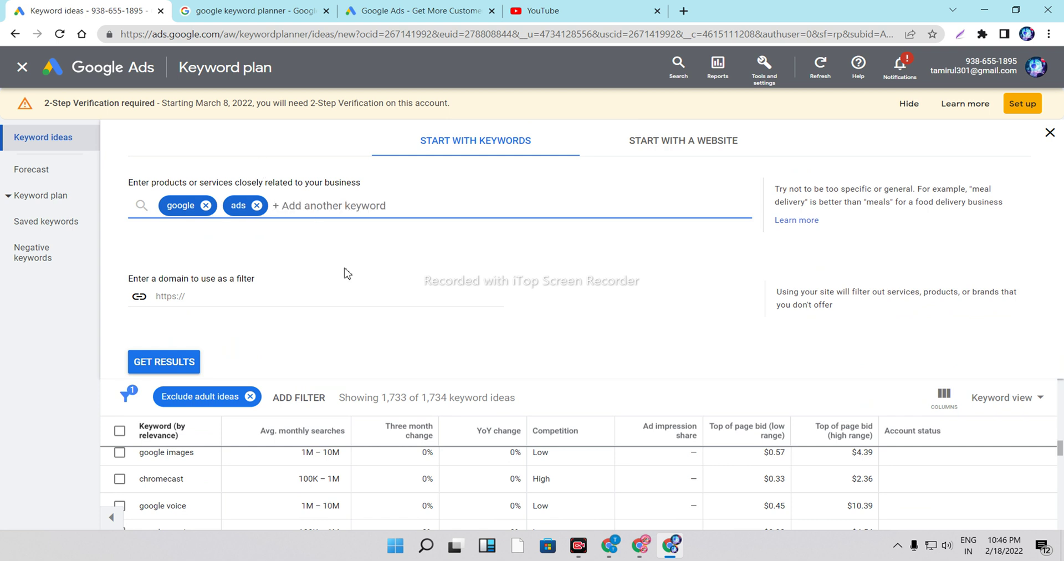
{"action": "left_click", "coordinate": [198, 209]}
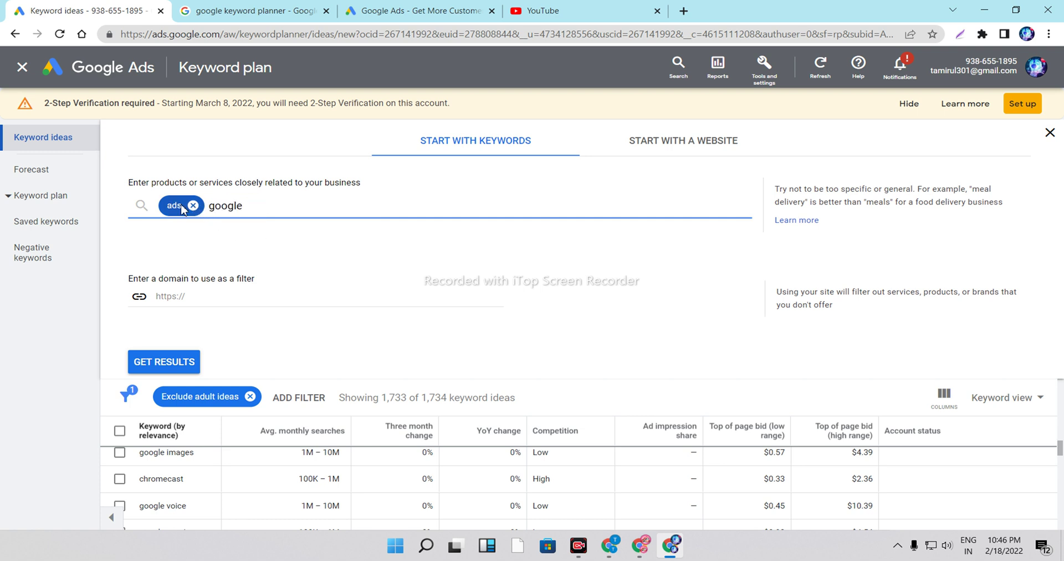
{"action": "left_click", "coordinate": [182, 366]}
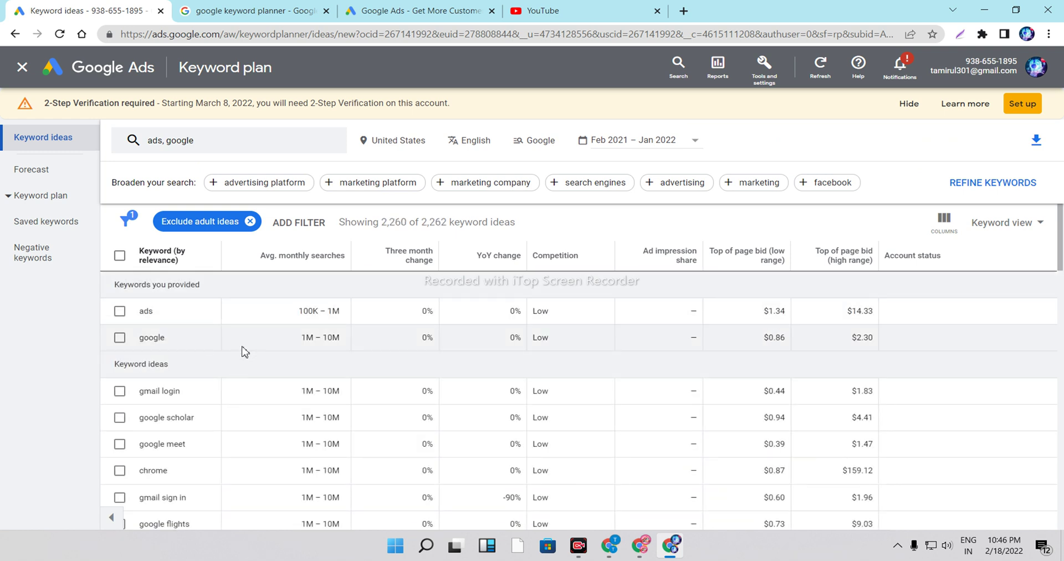
Examine the average monthly searches of "ads", "google" and the "gmail login" keyword idea
{"action": "left_click_drag", "start_coordinate": [299, 311], "coordinate": [340, 313]}
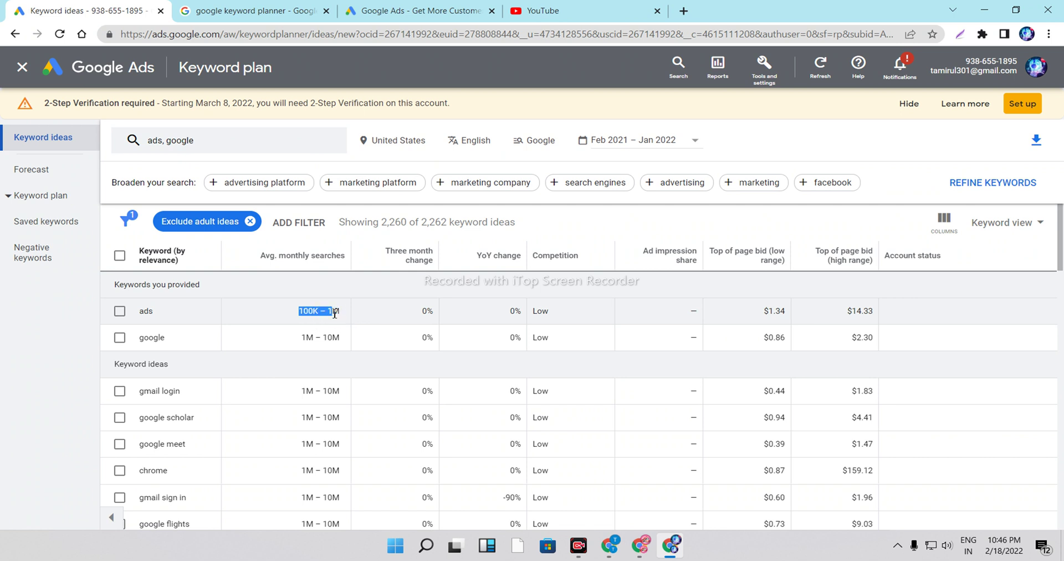
{"action": "left_click_drag", "start_coordinate": [335, 314], "coordinate": [334, 393]}
{"action": "left_click", "coordinate": [292, 343]}
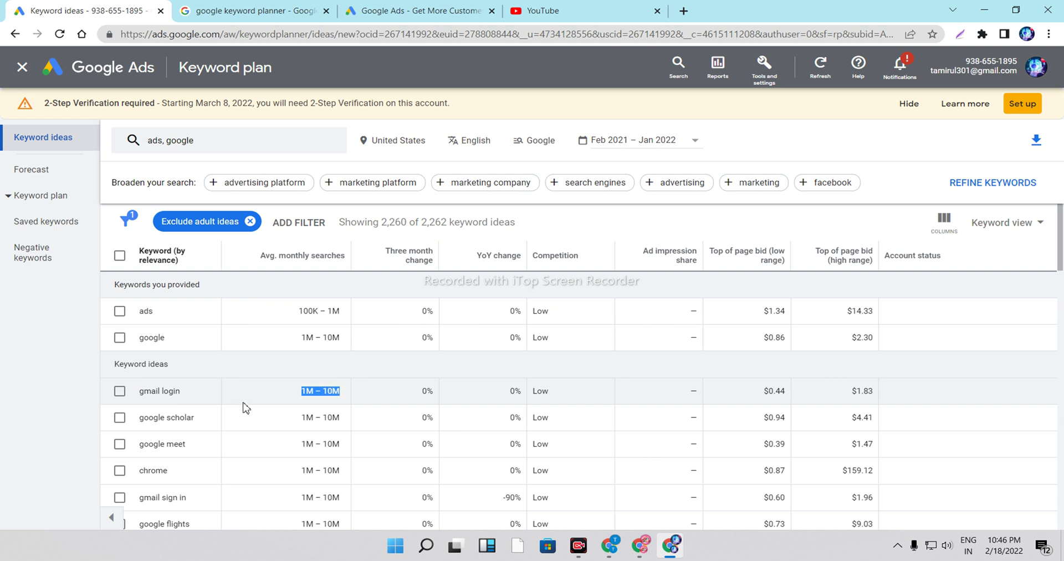
Switch to the open YouTube page and copy its web address
{"action": "left_click", "coordinate": [449, 11]}
{"action": "left_click", "coordinate": [553, 7]}
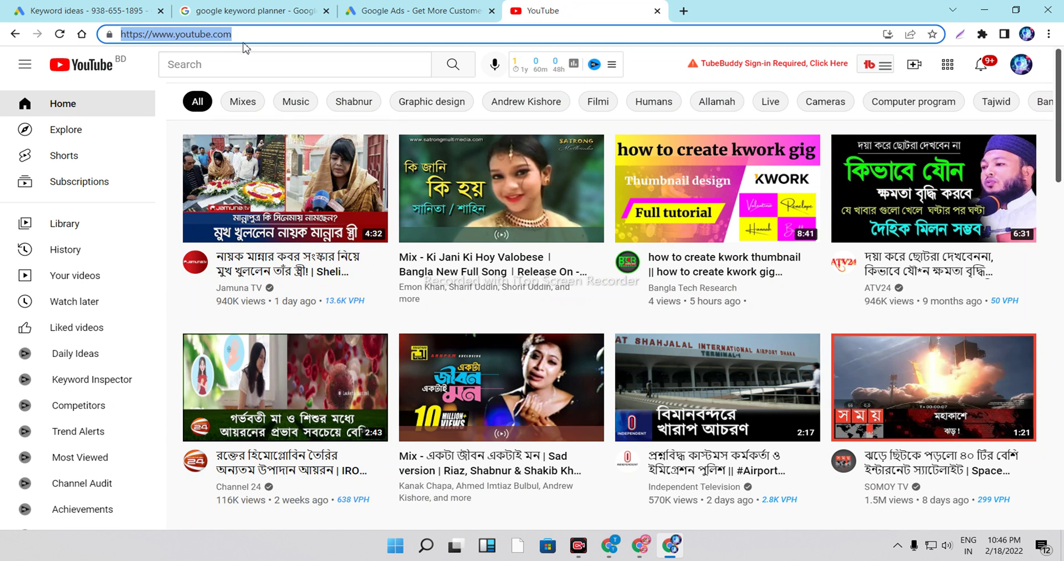
{"action": "left_click", "coordinate": [106, 42]}
{"action": "right_click", "coordinate": [158, 33]}
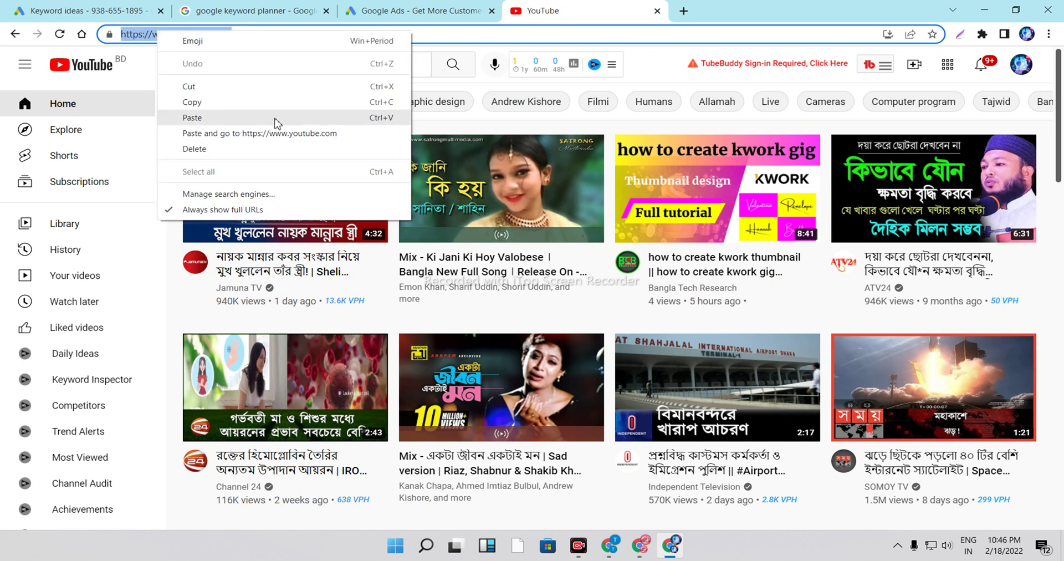
{"action": "left_click", "coordinate": [269, 102]}
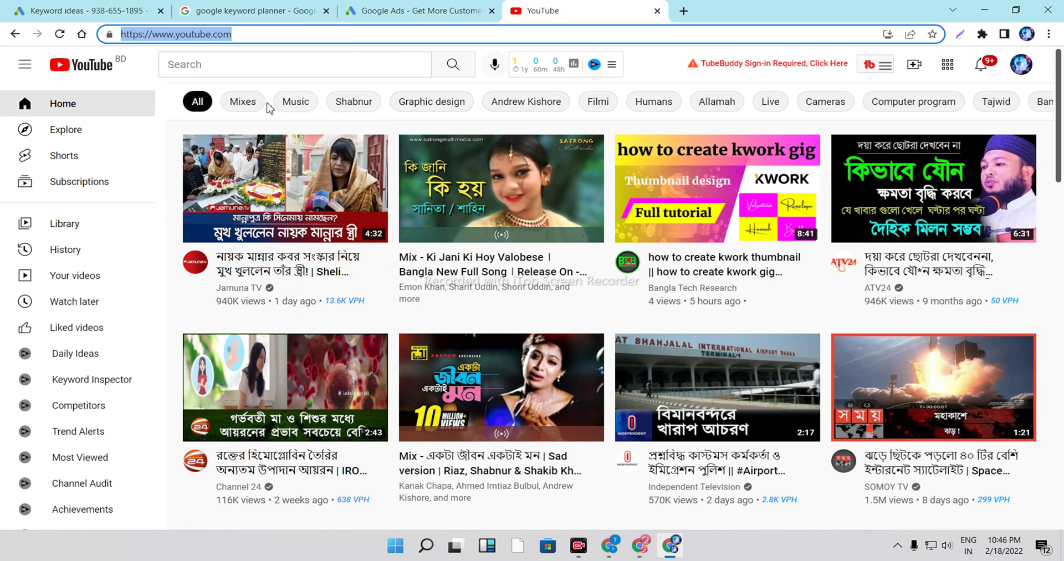
{"action": "left_click", "coordinate": [387, 13]}
{"action": "left_click", "coordinate": [105, 7]}
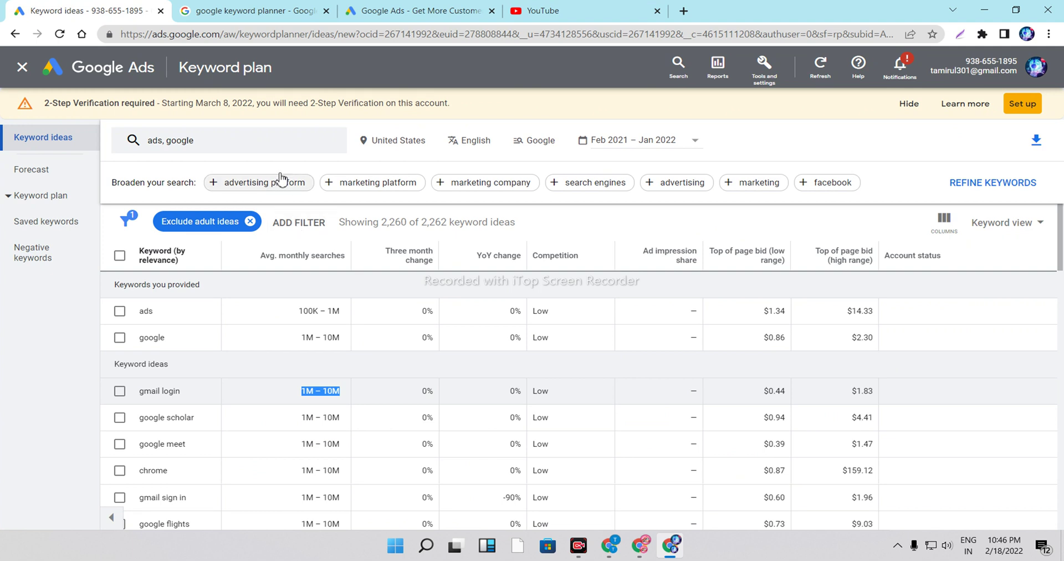
{"action": "left_click", "coordinate": [249, 147]}
{"action": "left_click", "coordinate": [197, 294]}
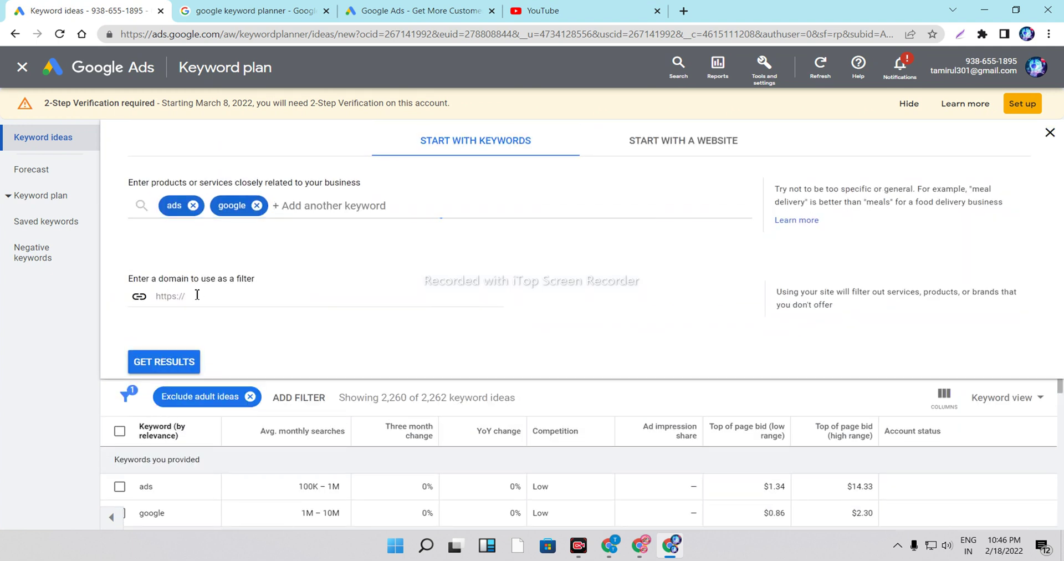
{"action": "right_click", "coordinate": [196, 295]}
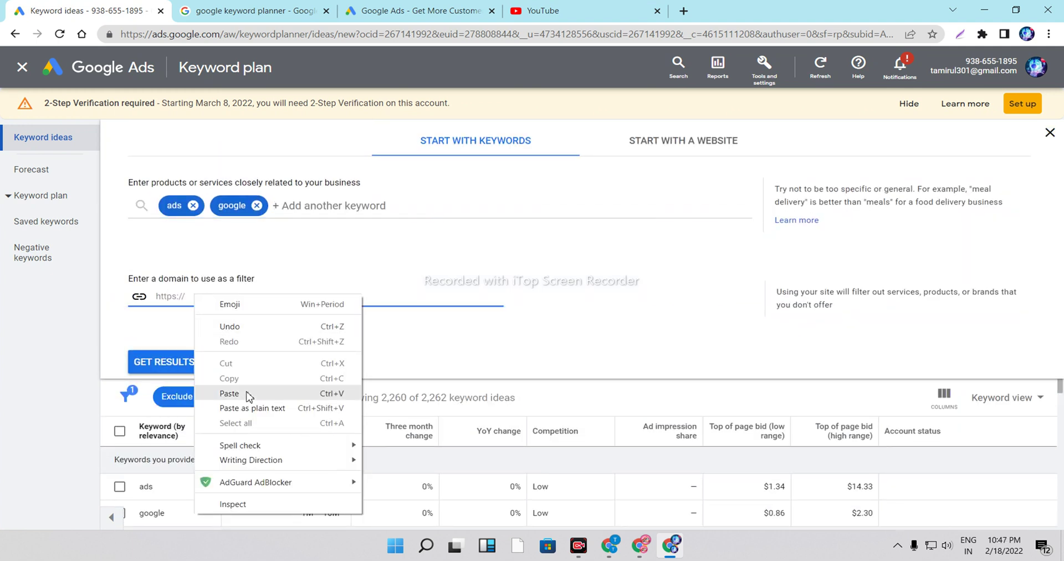
{"action": "left_click", "coordinate": [250, 393]}
{"action": "left_click", "coordinate": [163, 362]}
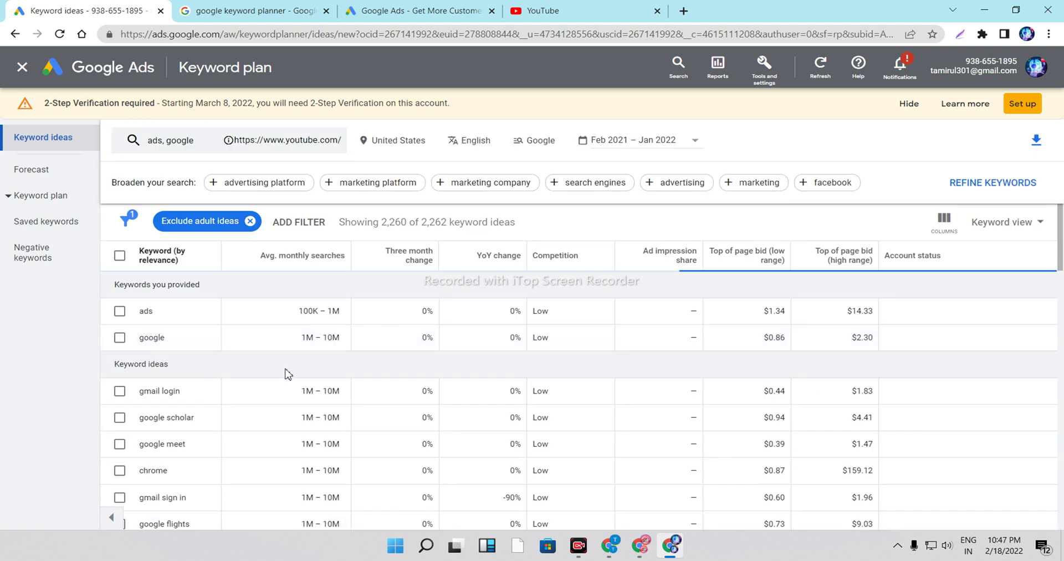
Select the "google ads", "chromecast", "hello google", "google home", "google assistant", "pixel" and "google duo" keyword ideas
{"action": "scroll", "coordinate": [288, 374], "scroll_direction": "down", "scroll_amount": 3}
{"action": "scroll", "coordinate": [288, 374], "scroll_direction": "up", "scroll_amount": 3}
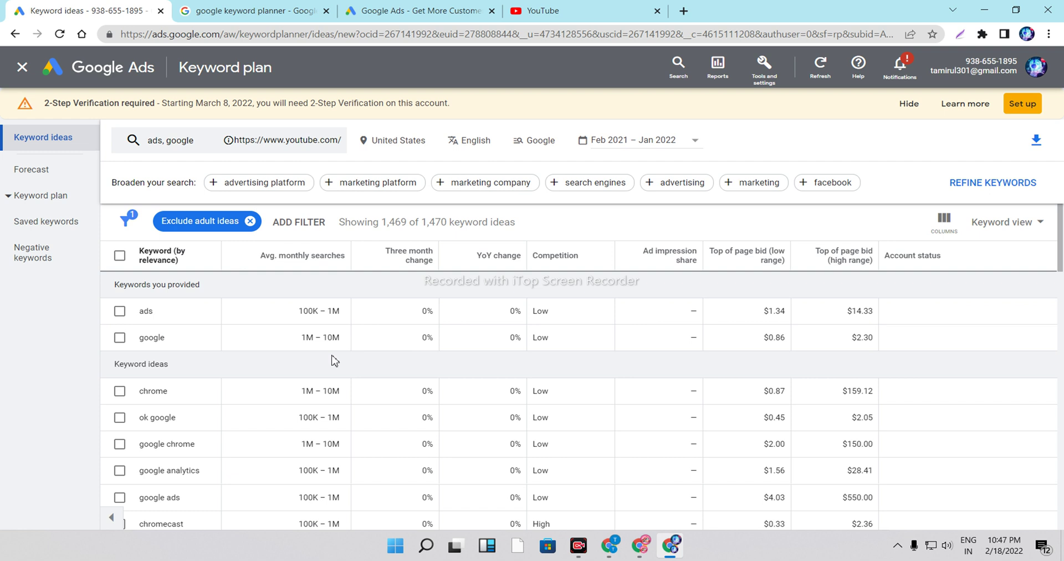
{"action": "scroll", "coordinate": [412, 410], "scroll_direction": "down", "scroll_amount": 10}
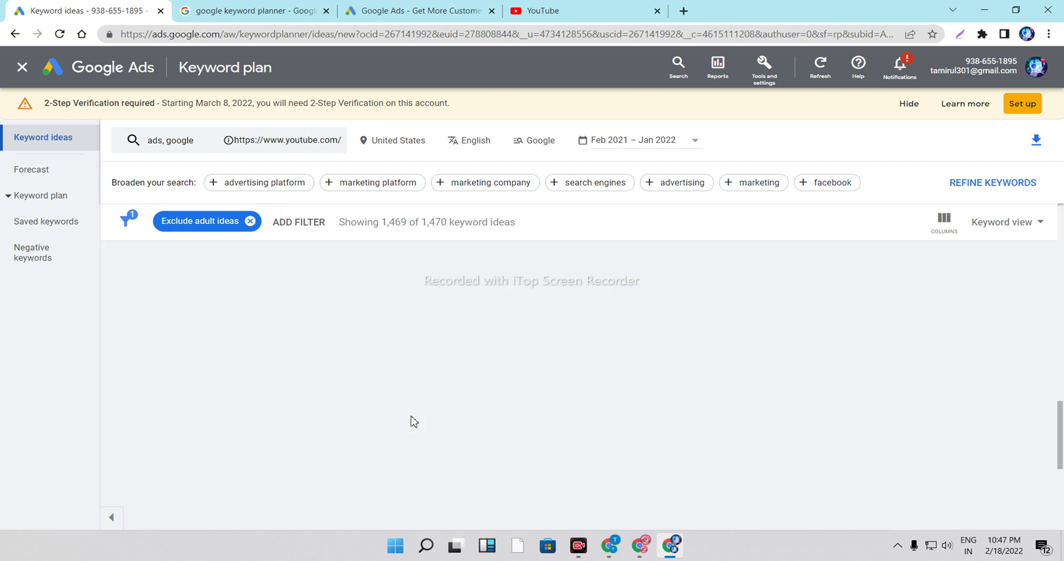
{"action": "scroll", "coordinate": [378, 430], "scroll_direction": "up", "scroll_amount": 10}
{"action": "scroll", "coordinate": [194, 463], "scroll_direction": "down", "scroll_amount": 2}
{"action": "left_click", "coordinate": [119, 334]}
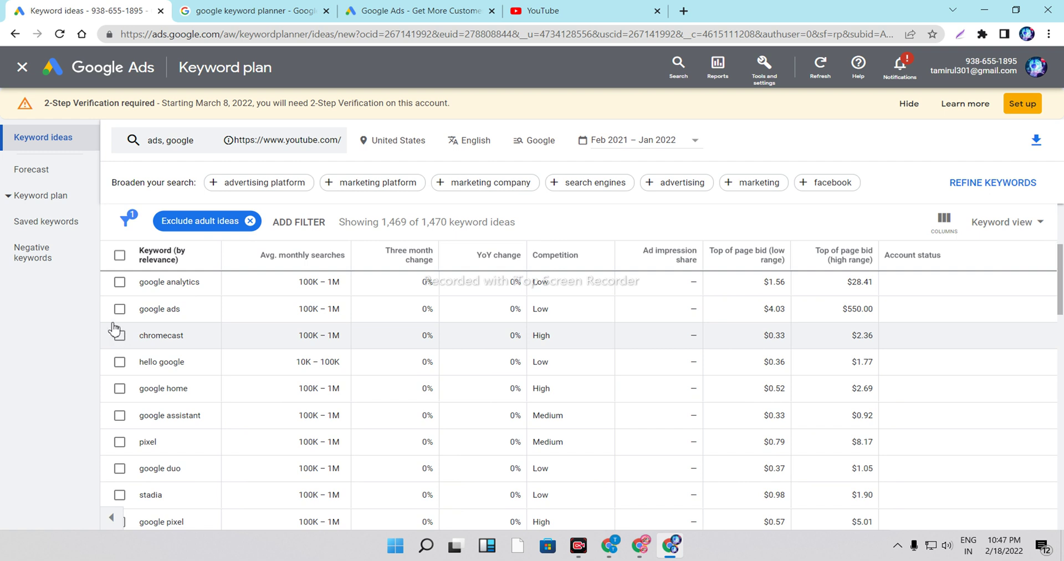
{"action": "left_click", "coordinate": [120, 309]}
{"action": "left_click", "coordinate": [120, 362]}
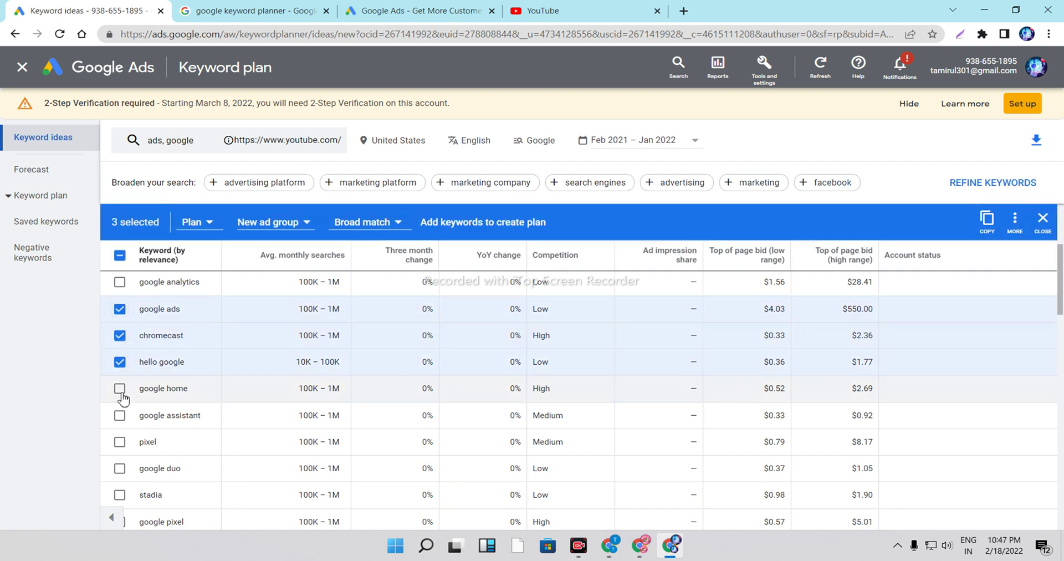
{"action": "left_click", "coordinate": [119, 388]}
{"action": "left_click", "coordinate": [120, 415]}
{"action": "left_click", "coordinate": [119, 442]}
{"action": "left_click", "coordinate": [120, 469]}
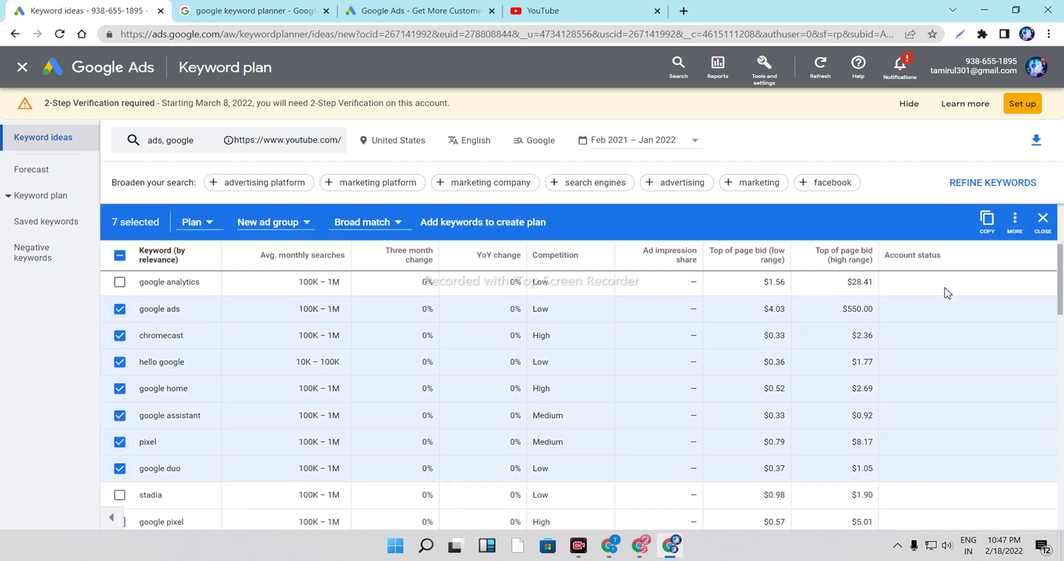
Copy the seven selected keywords to the clipboard and view the search network options
{"action": "left_click", "coordinate": [990, 222]}
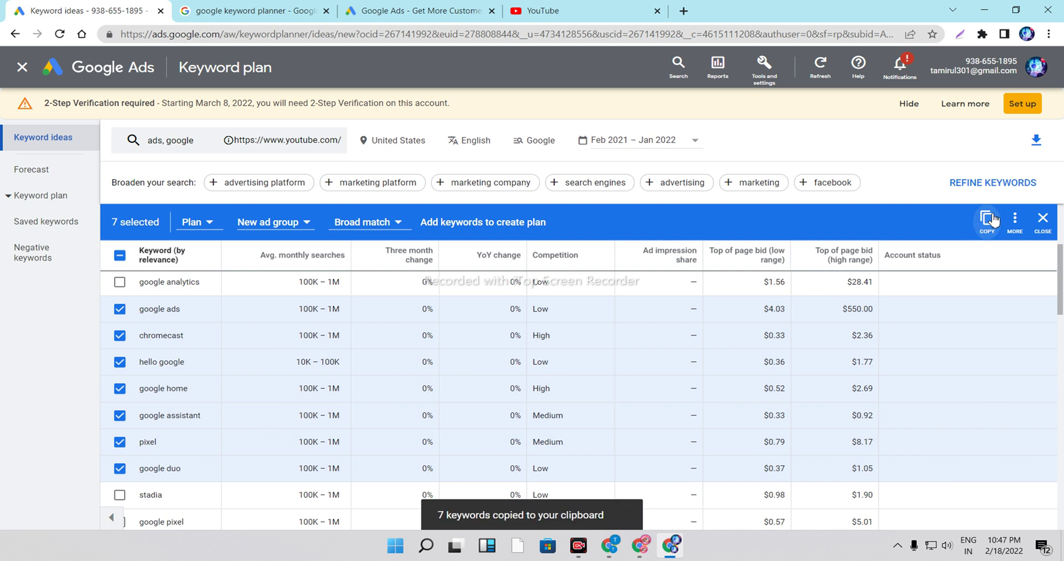
{"action": "left_click", "coordinate": [1023, 222]}
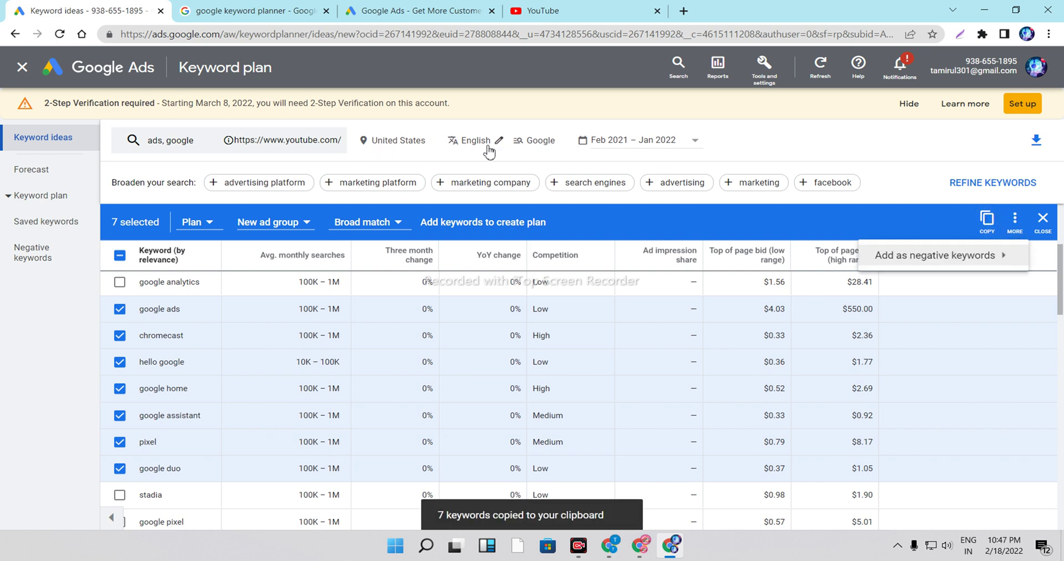
{"action": "left_click_drag", "start_coordinate": [546, 139], "coordinate": [521, 145]}
{"action": "left_click", "coordinate": [521, 144]}
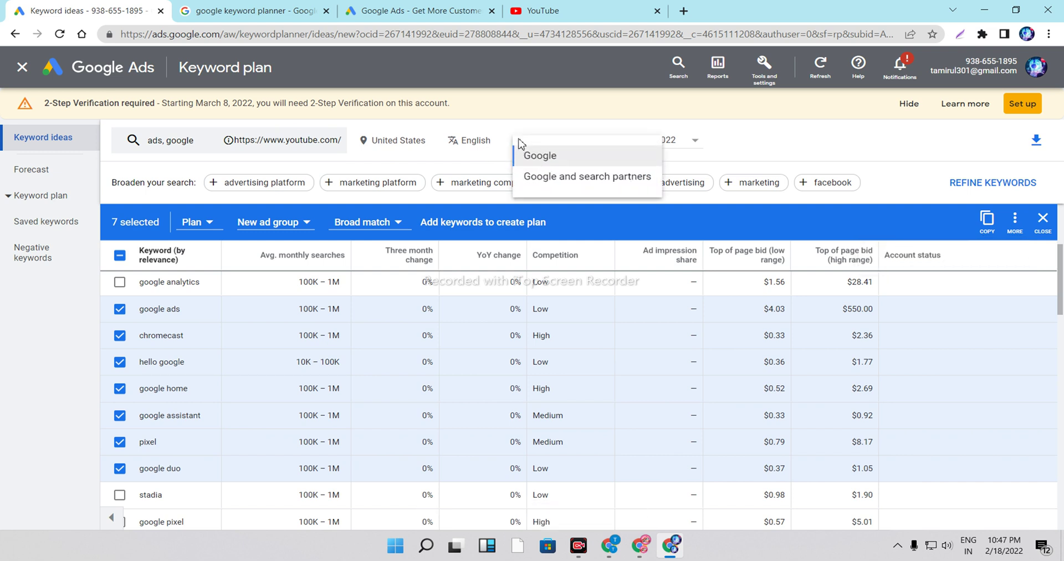
{"action": "left_click", "coordinate": [704, 149]}
Set the date range to Feb – Mar 2021 and look through the refreshed keyword ideas
{"action": "left_click", "coordinate": [695, 148]}
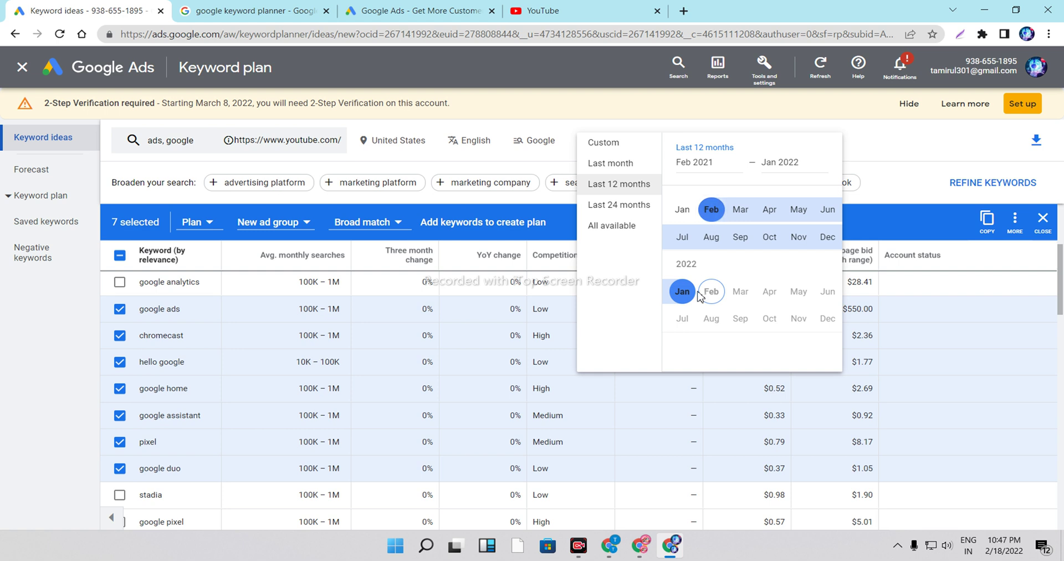
{"action": "left_click", "coordinate": [741, 209]}
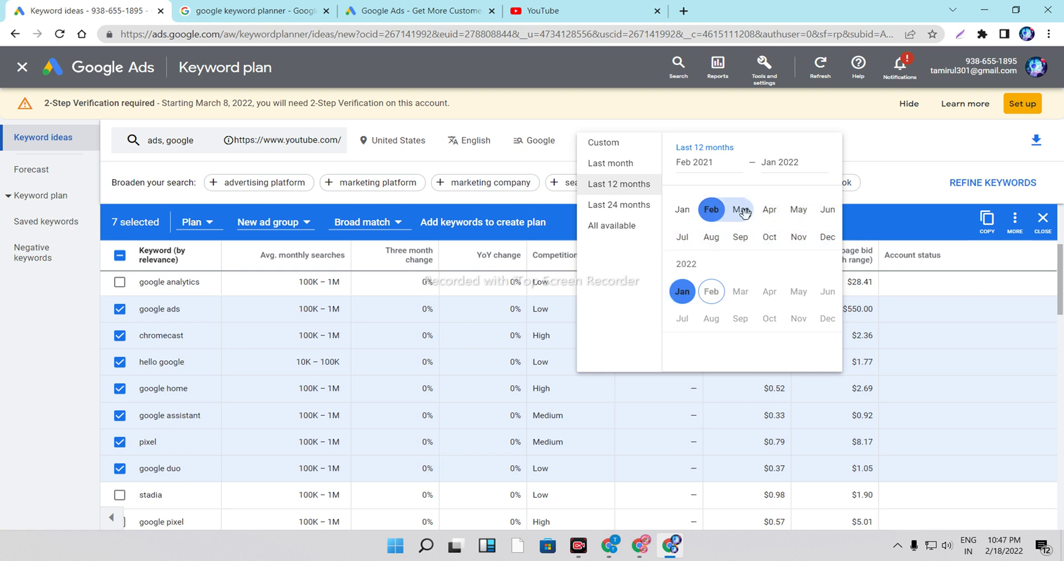
{"action": "left_click", "coordinate": [812, 388]}
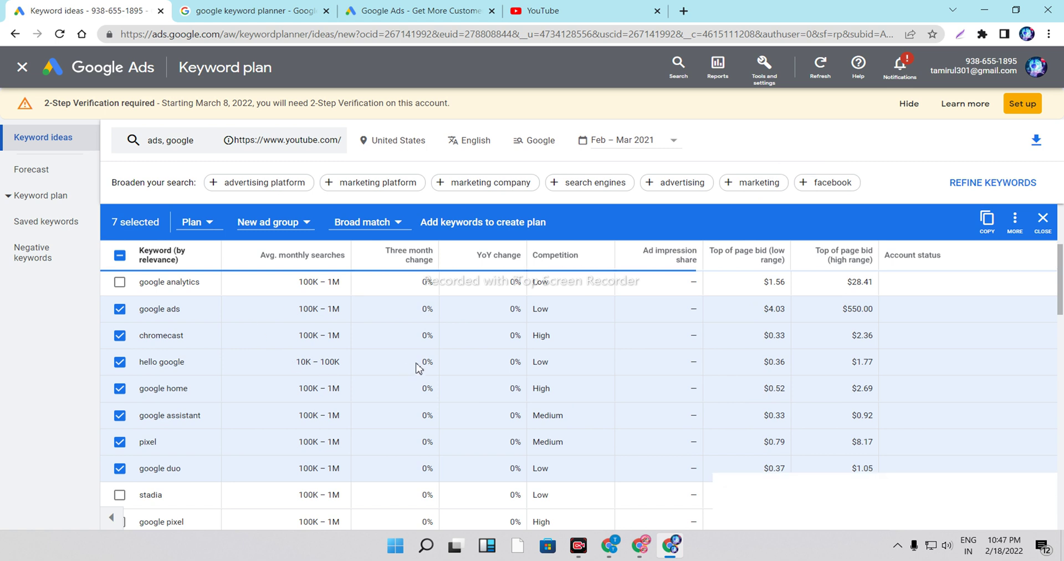
{"action": "scroll", "coordinate": [431, 361], "scroll_direction": "down", "scroll_amount": 10}
{"action": "scroll", "coordinate": [505, 376], "scroll_direction": "up", "scroll_amount": 10}
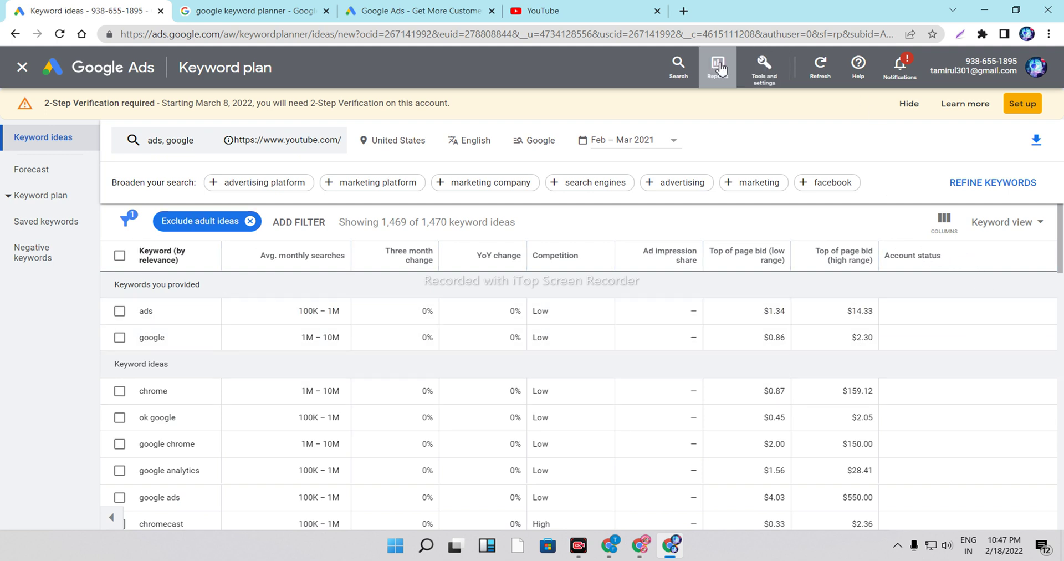
Leave the keyword ideas and return to the Keyword Planner start page
{"action": "left_click", "coordinate": [782, 83]}
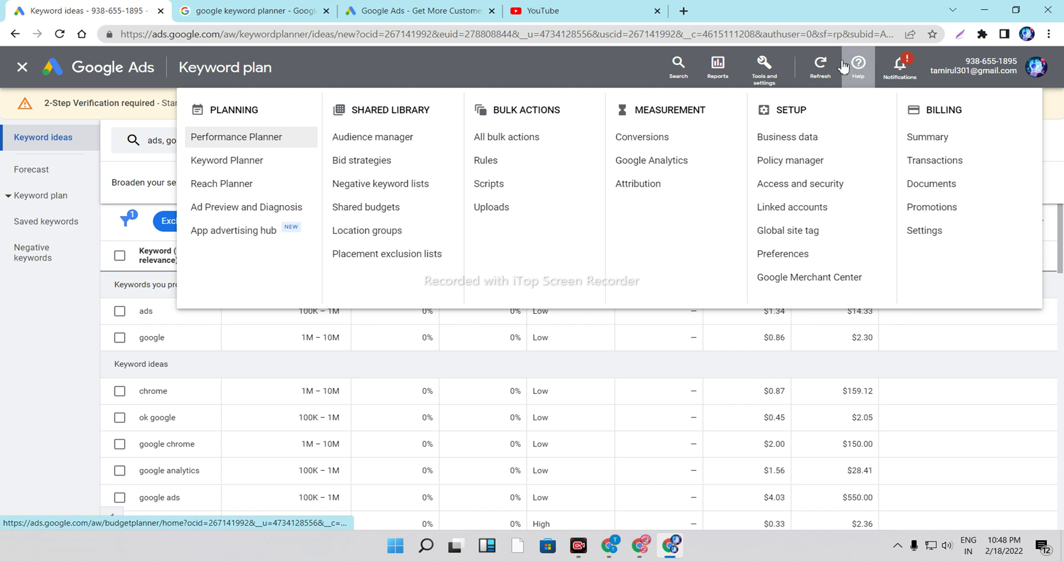
{"action": "left_click", "coordinate": [825, 65]}
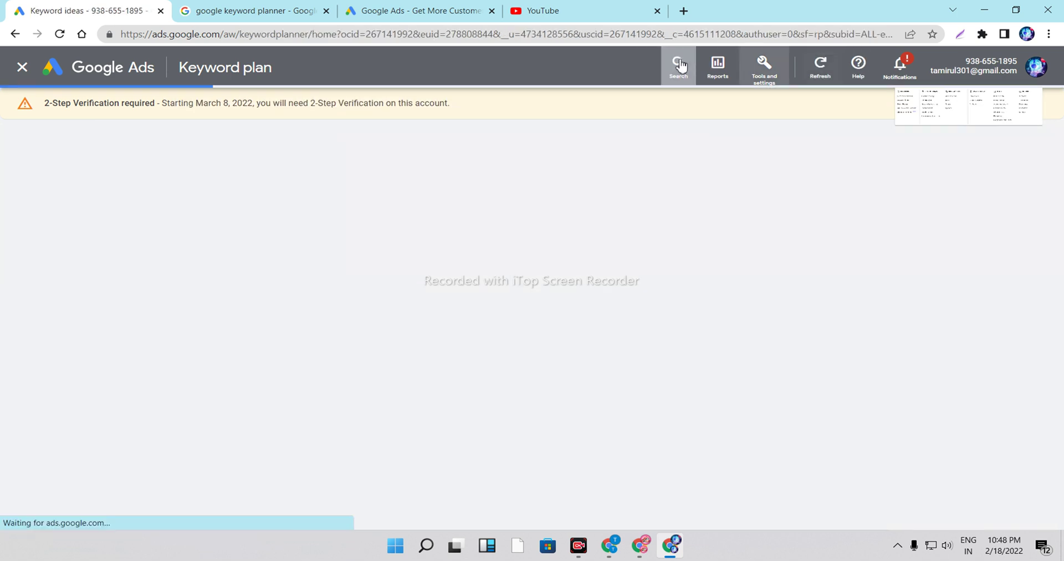
{"action": "left_click", "coordinate": [678, 65]}
{"action": "left_click", "coordinate": [657, 207]}
View the search volume and forecasts form and the website option for discovering keywords, close both, and look over the existing plans
{"action": "left_click", "coordinate": [535, 246]}
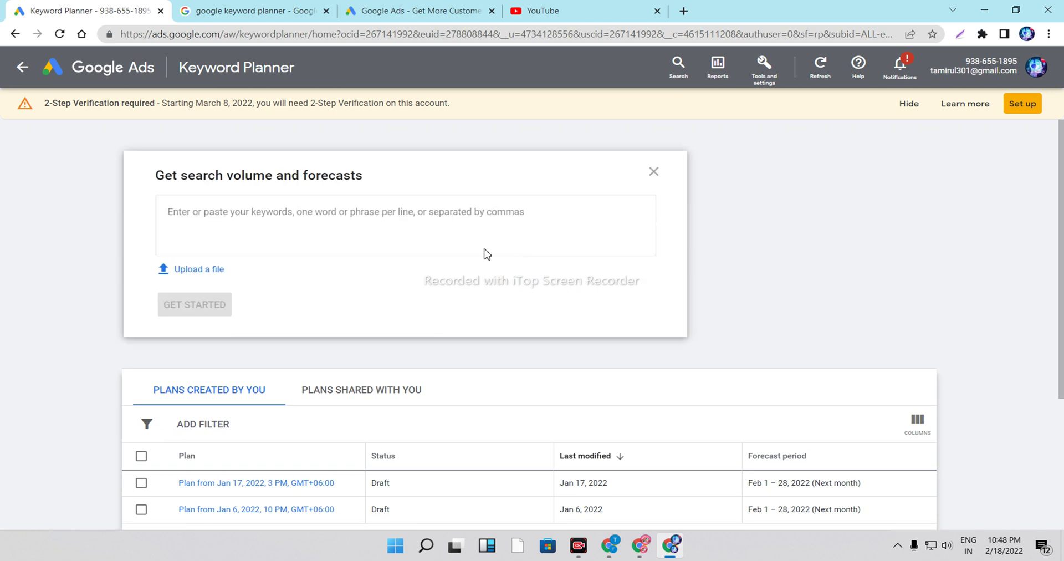
{"action": "left_click", "coordinate": [654, 172]}
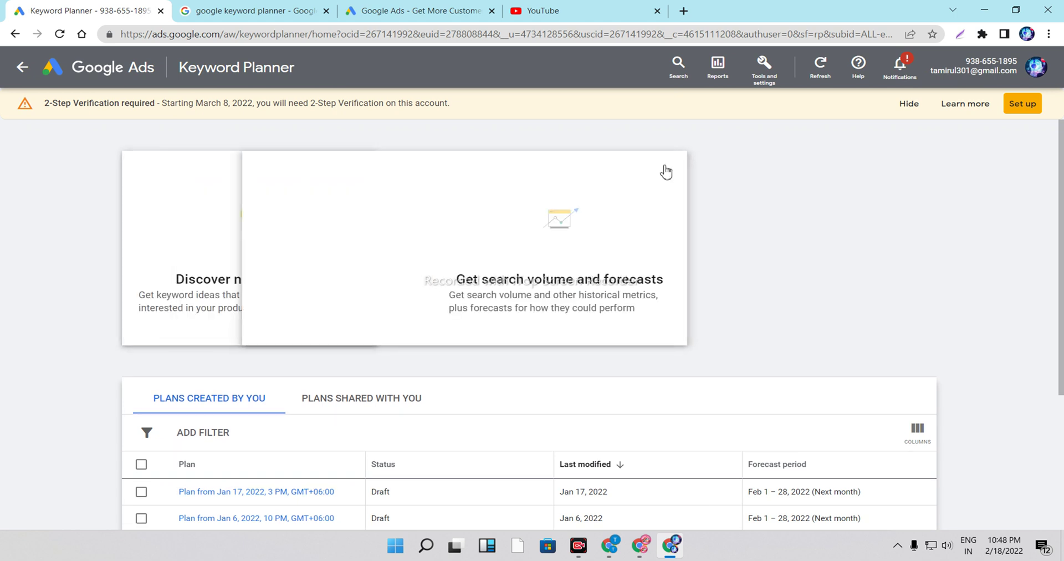
{"action": "left_click", "coordinate": [290, 244]}
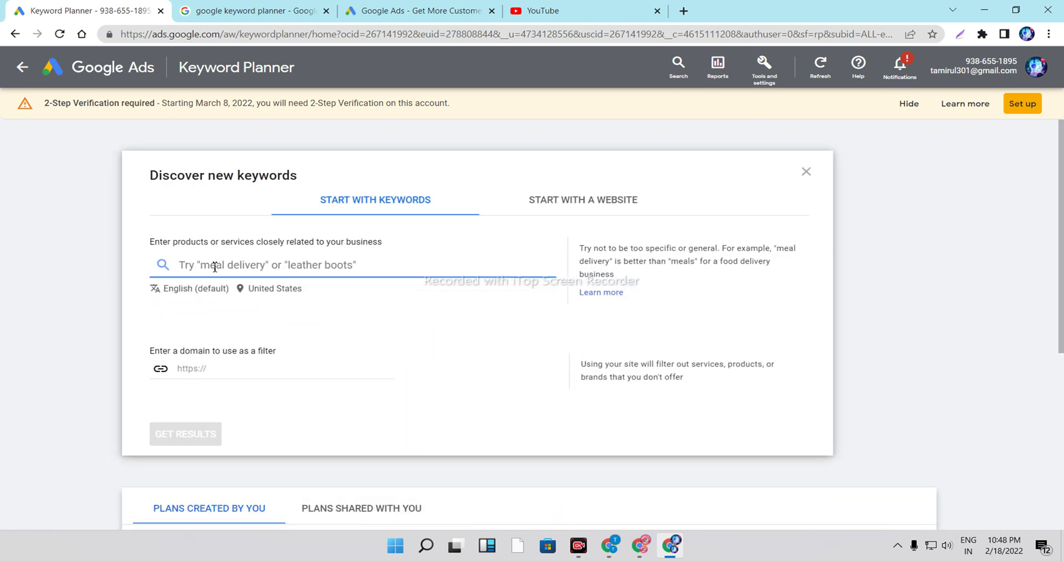
{"action": "left_click", "coordinate": [582, 199]}
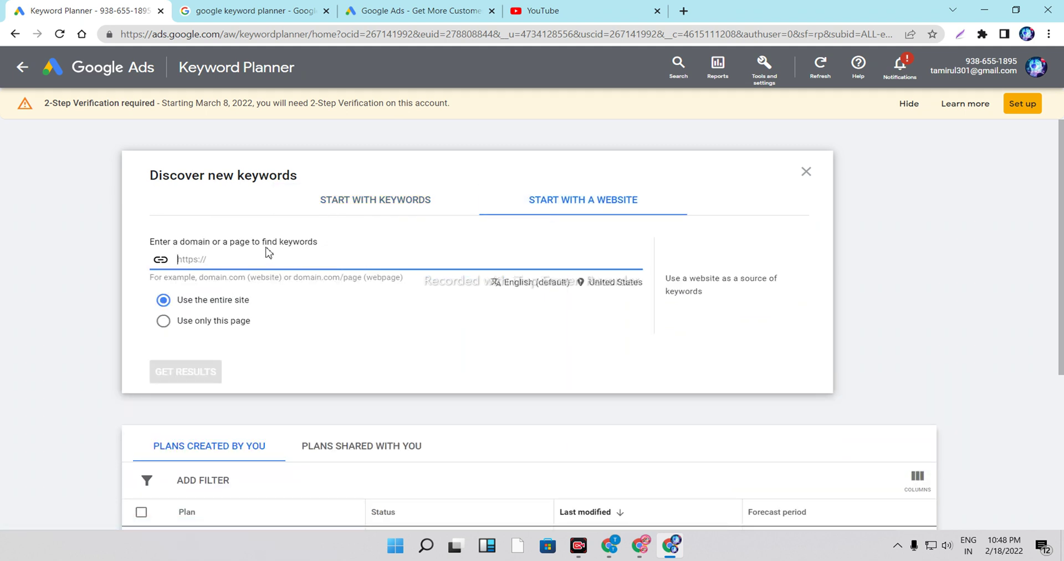
{"action": "left_click_drag", "start_coordinate": [150, 241], "coordinate": [344, 245]}
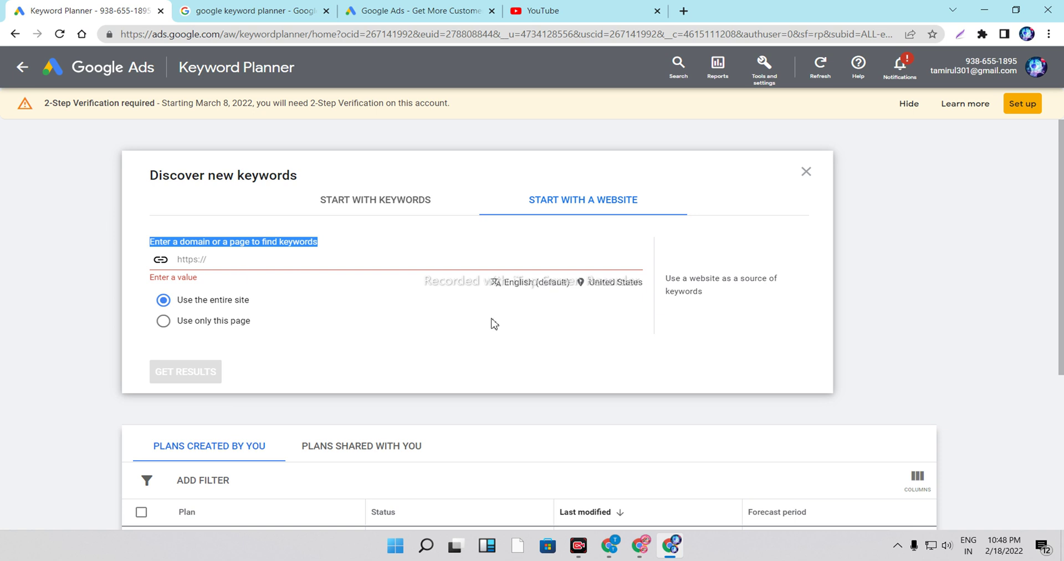
{"action": "left_click", "coordinate": [807, 173]}
{"action": "scroll", "coordinate": [722, 350], "scroll_direction": "down", "scroll_amount": 4}
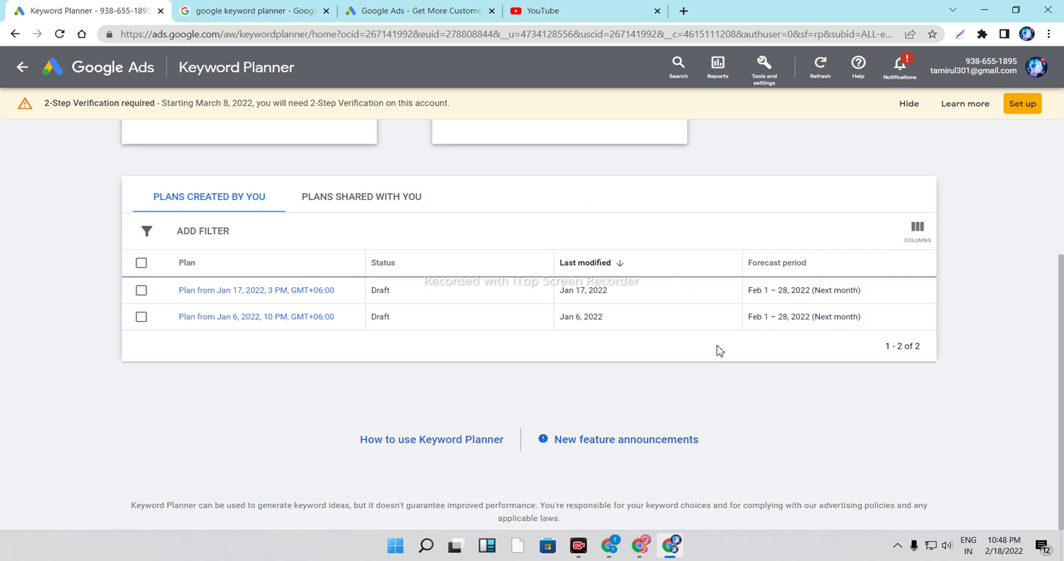
{"action": "scroll", "coordinate": [697, 341], "scroll_direction": "up", "scroll_amount": 3}
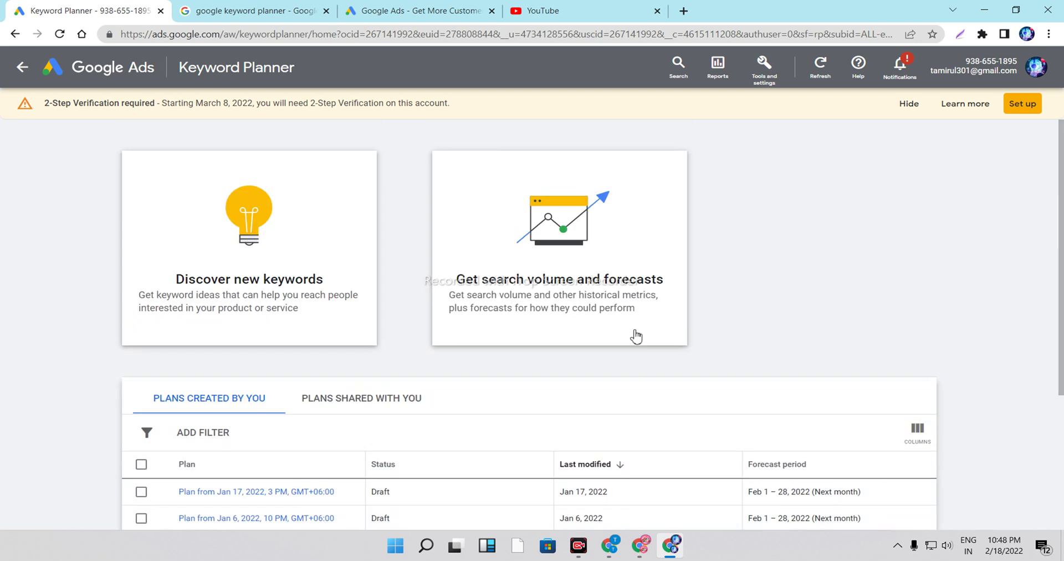